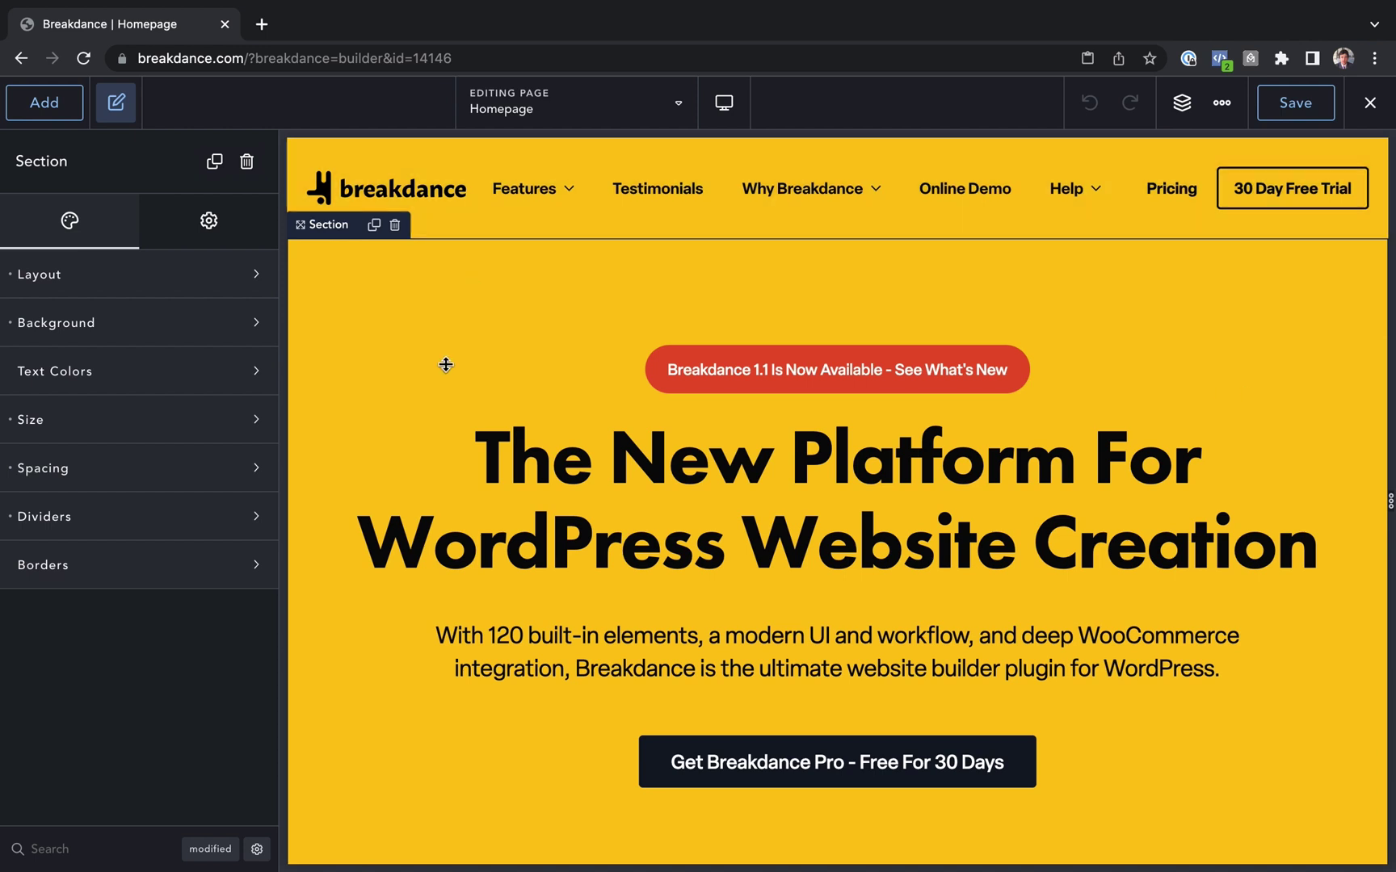
scroll(895, 265, "down", 1)
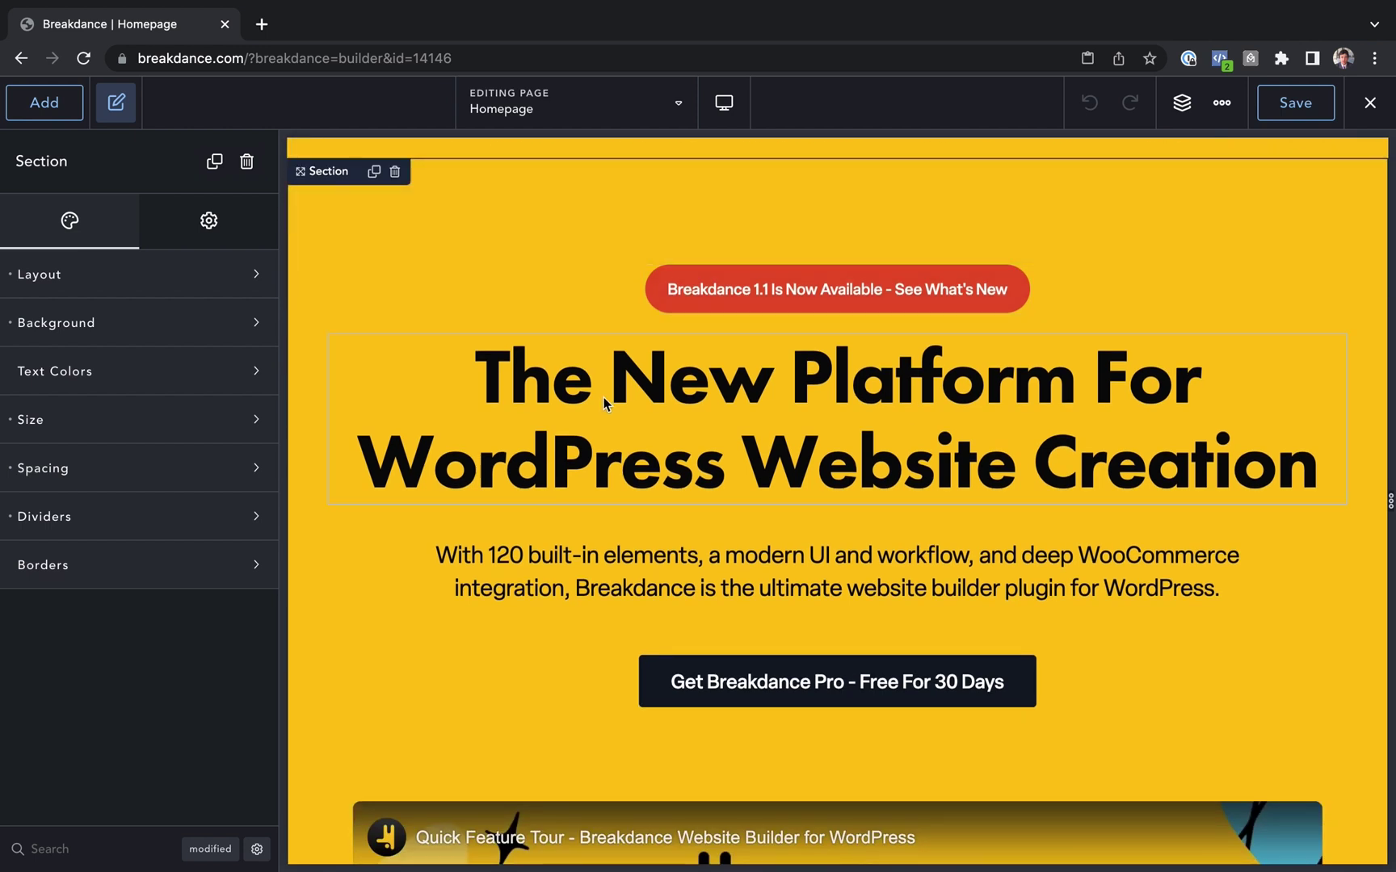
Open the context menu of the hero heading 'The New Platform For WordPress Website Creation'.
right_click(607, 403)
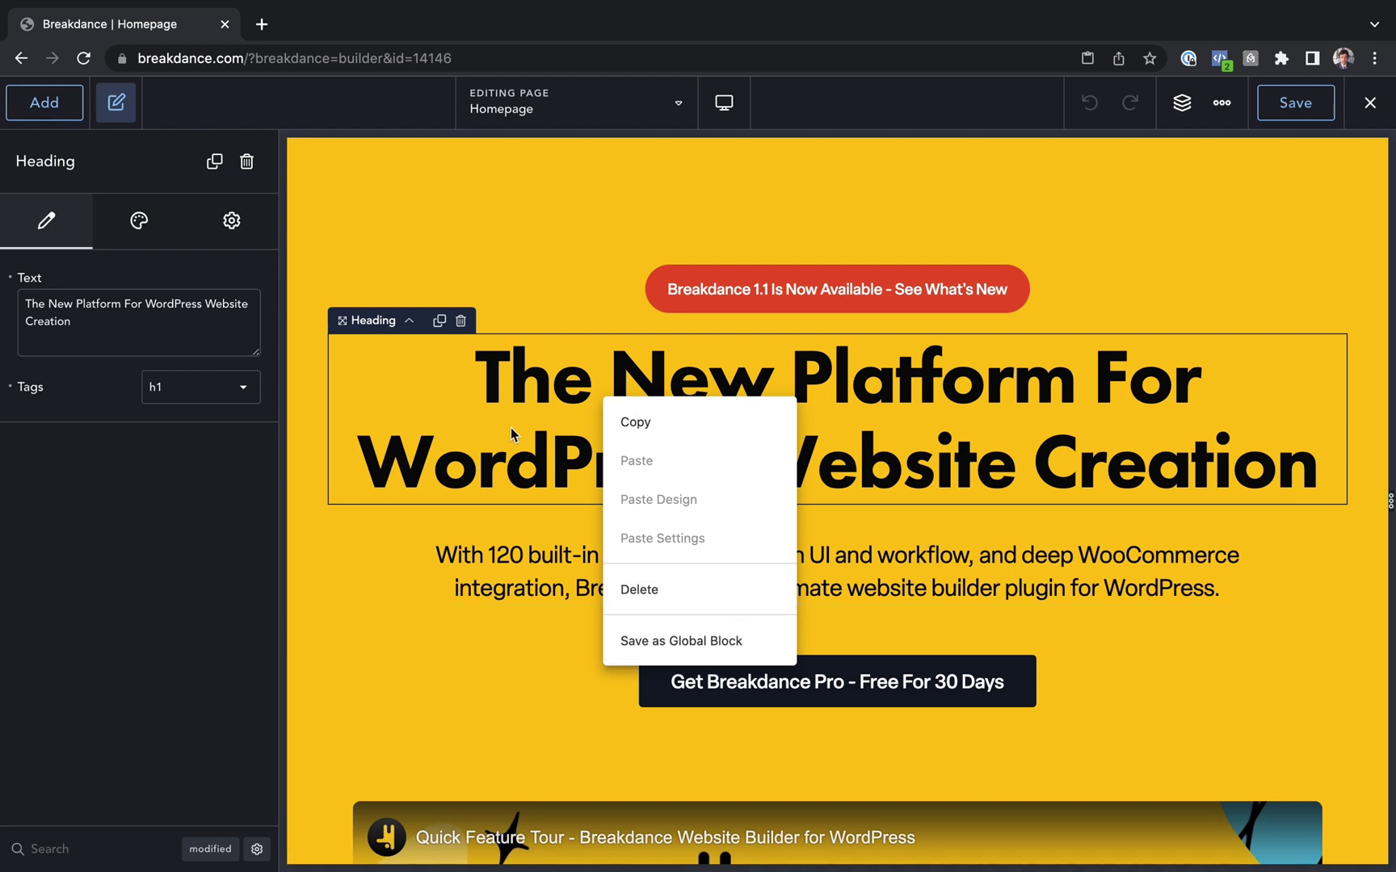
Copy the hero heading, paste it below the testimonials heading, then delete the pasted duplicate.
left_click(640, 428)
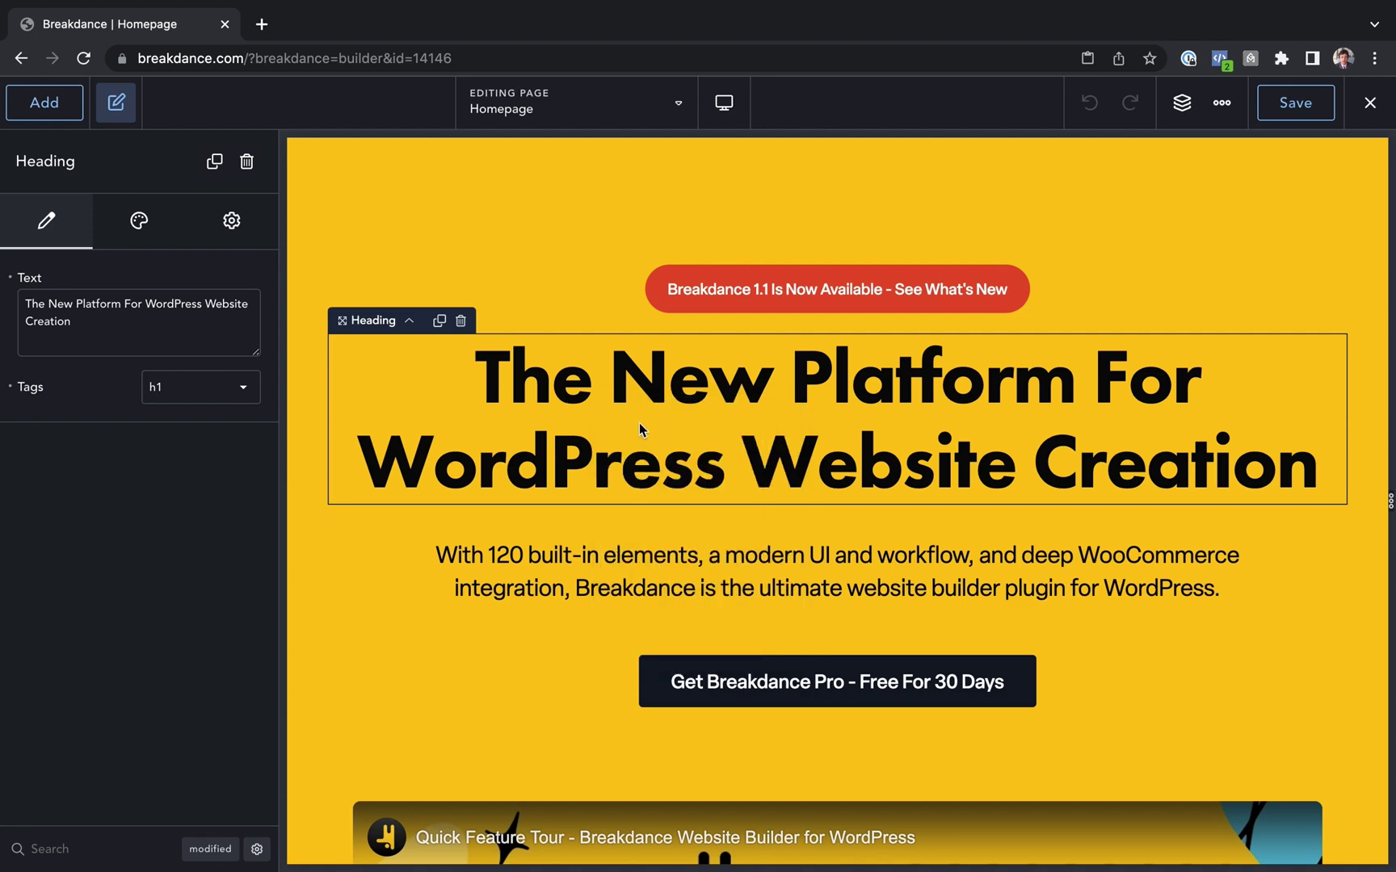
scroll(764, 453, "down", 10)
scroll(763, 454, "down", 5)
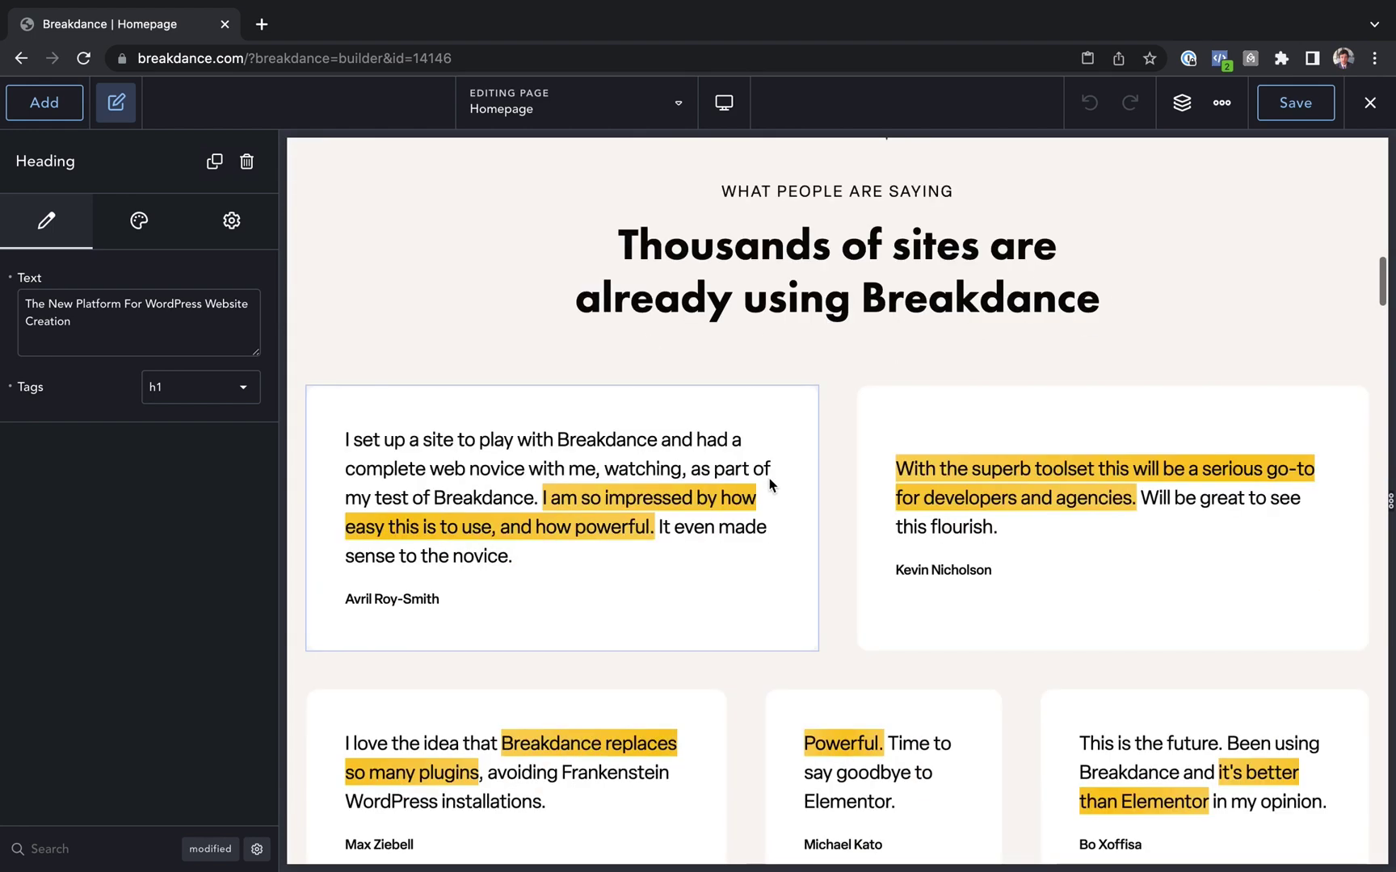
right_click(826, 280)
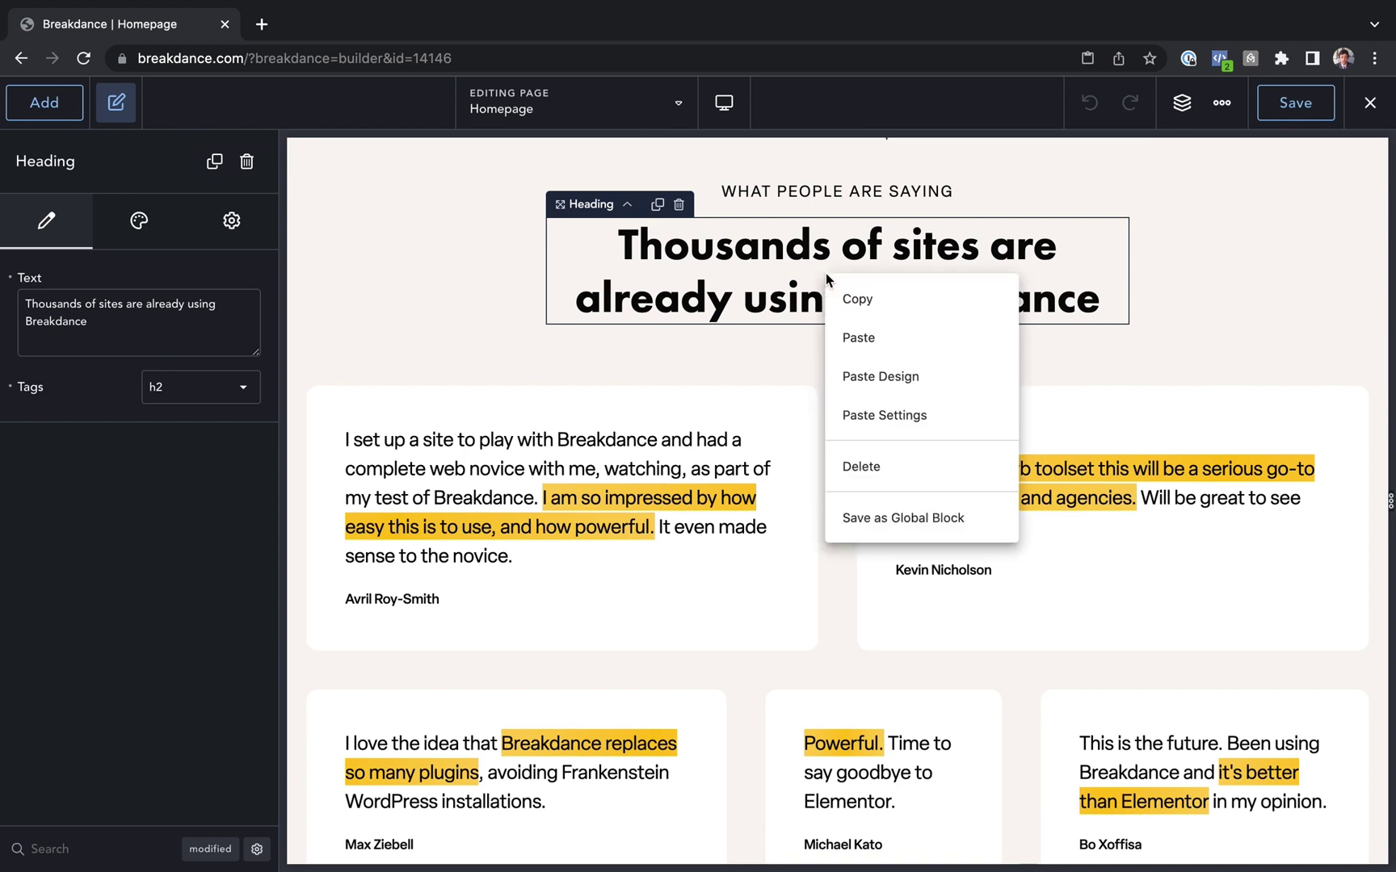
left_click(869, 336)
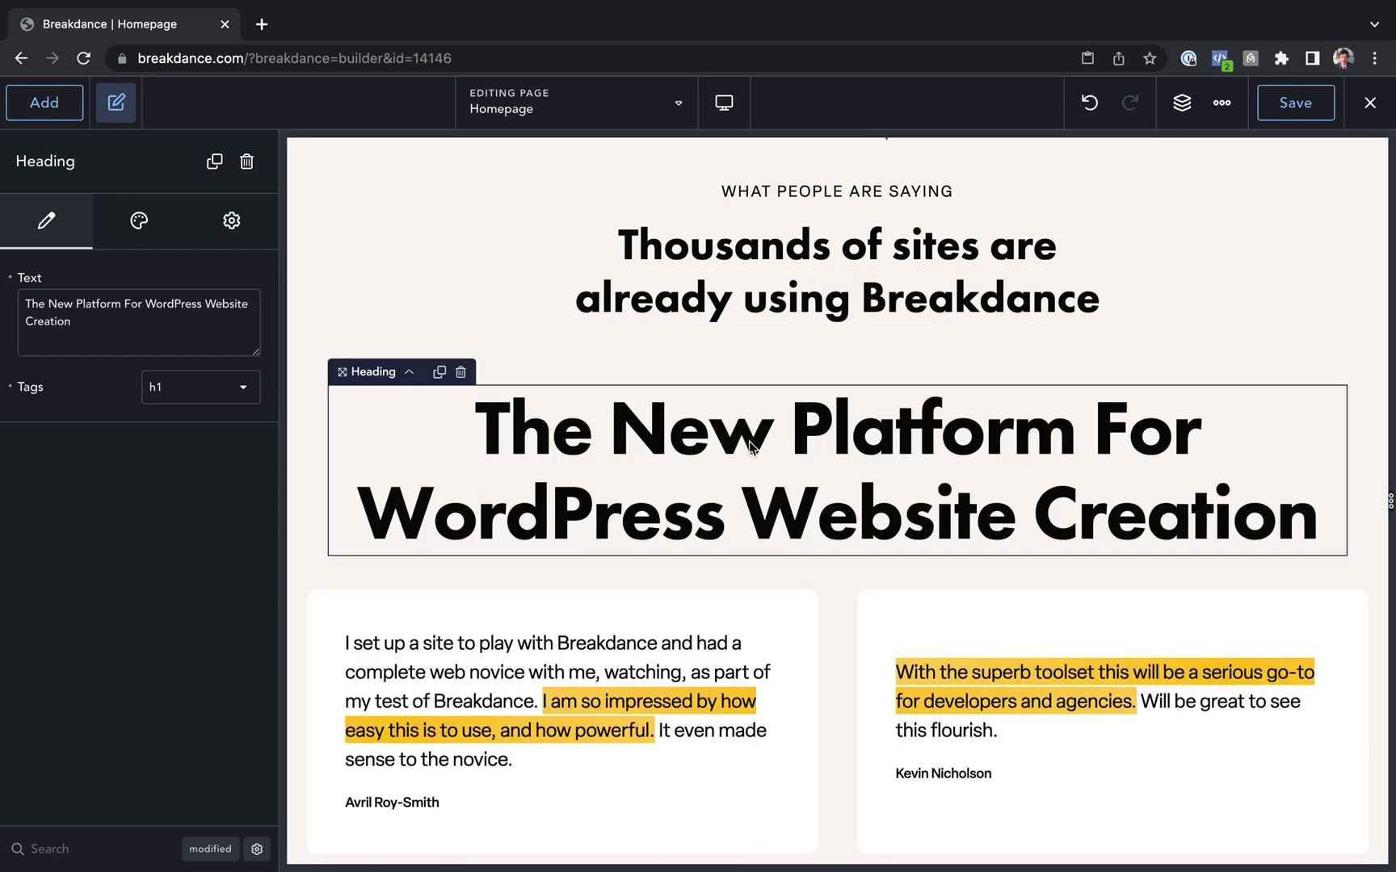
key("Delete")
scroll(750, 440, "up", 10)
scroll(750, 441, "up", 5)
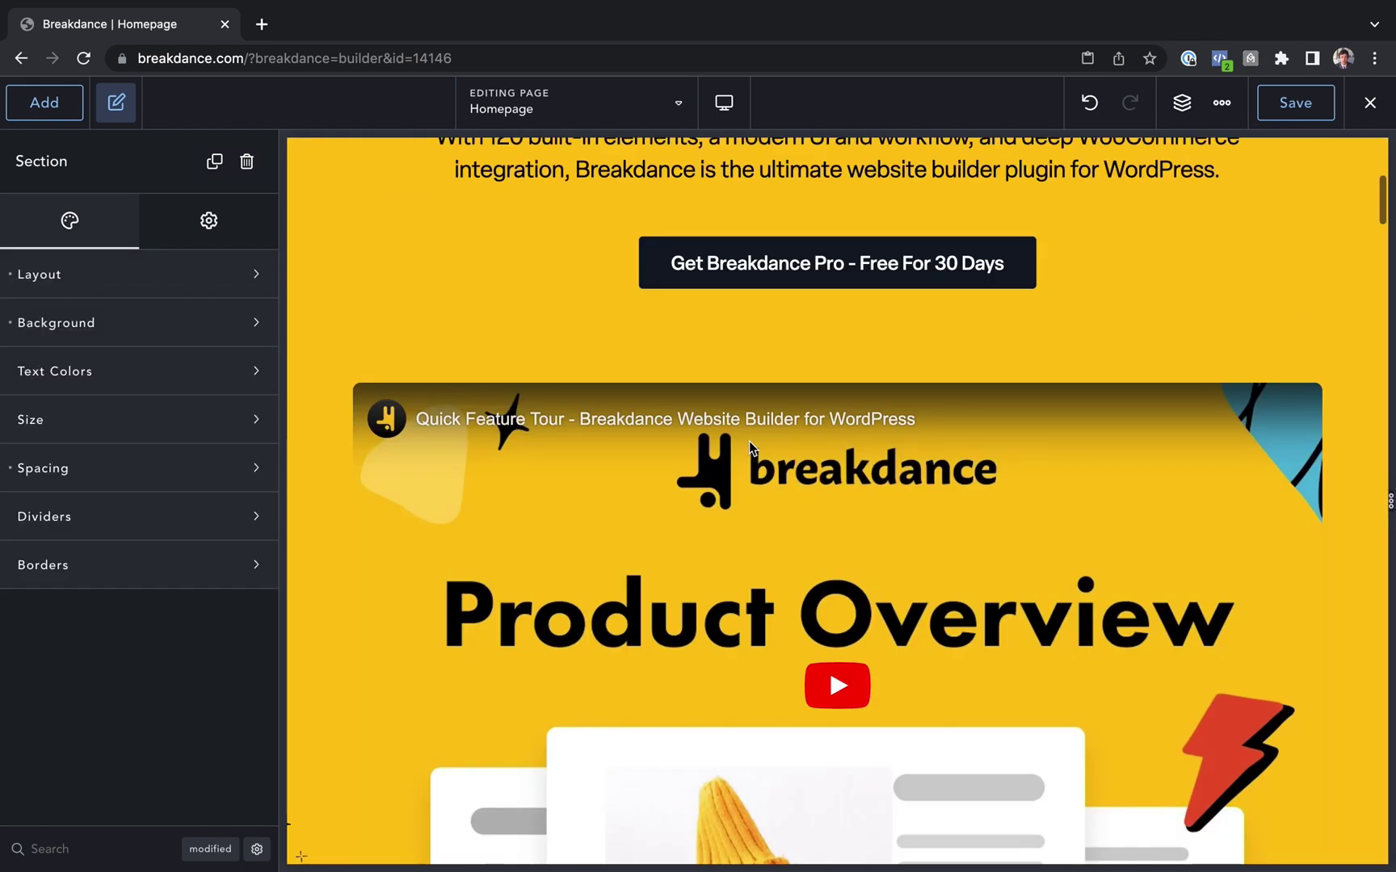
scroll(749, 440, "up", 5)
scroll(749, 441, "up", 5)
scroll(748, 441, "up", 3)
Reopen and dismiss the hero heading's context menu without choosing any action.
right_click(737, 489)
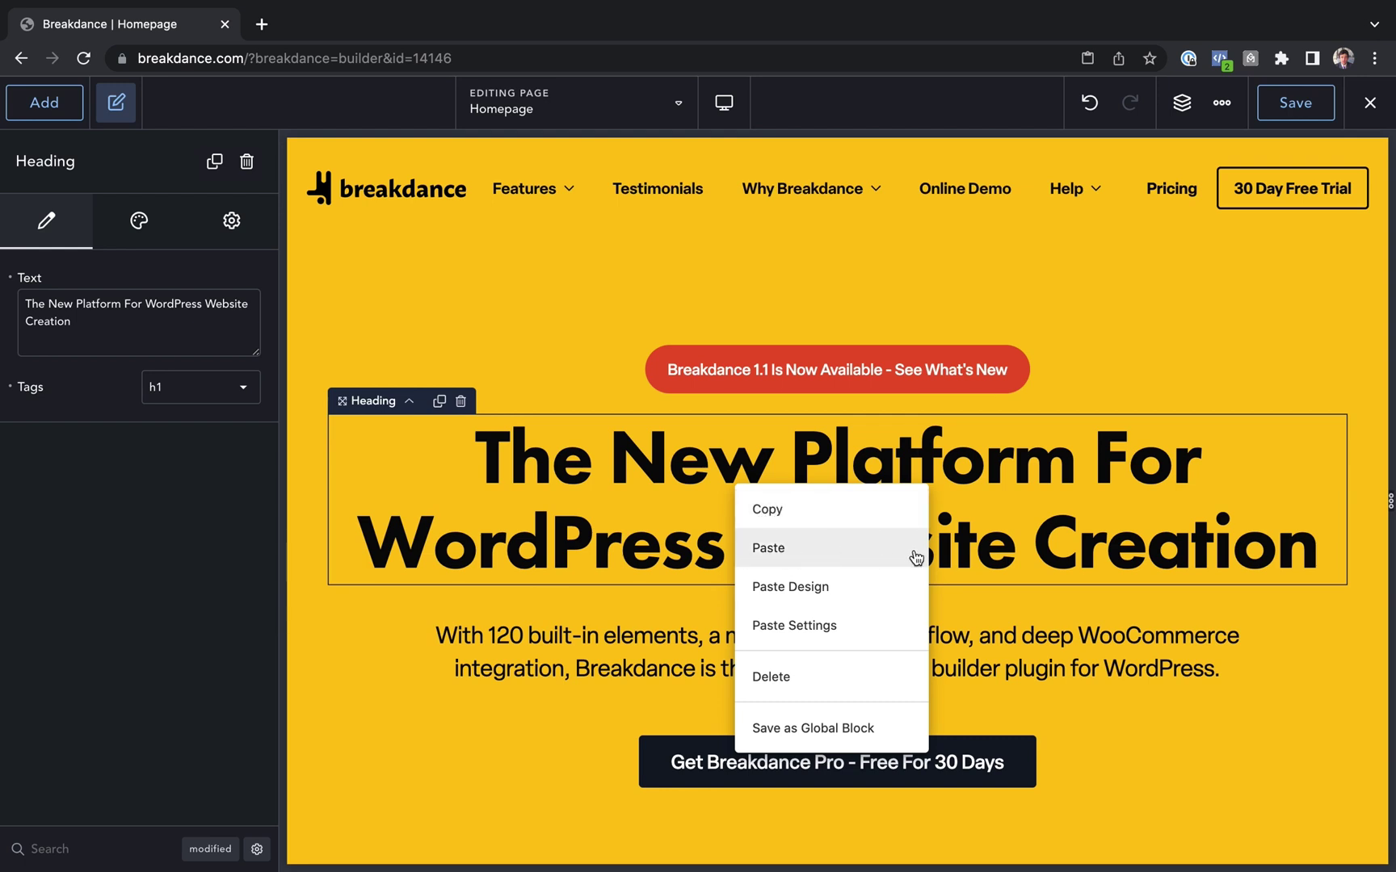
left_click(608, 509)
right_click(605, 504)
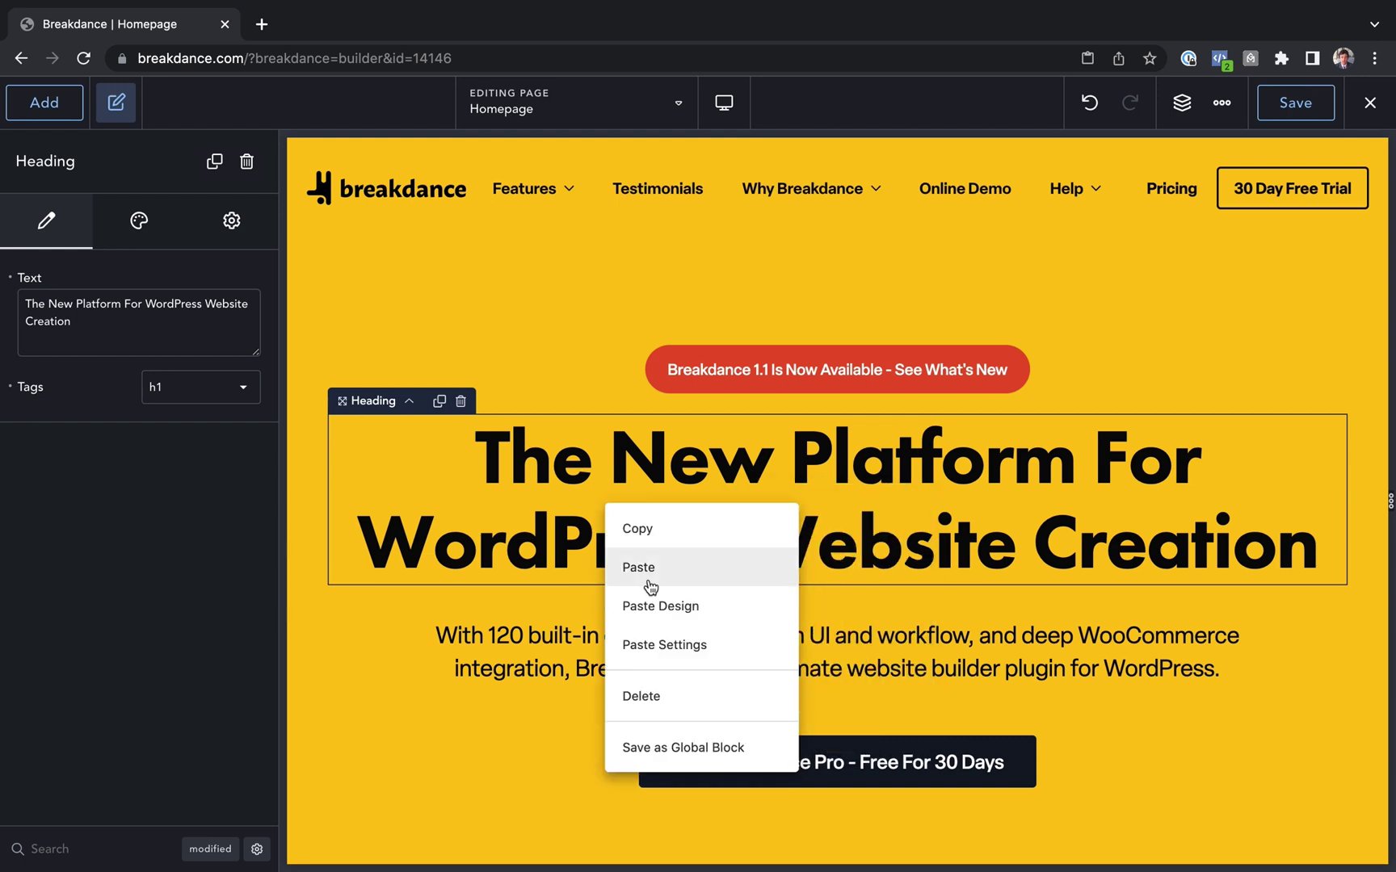
left_click(554, 470)
scroll(553, 469, "down", 15)
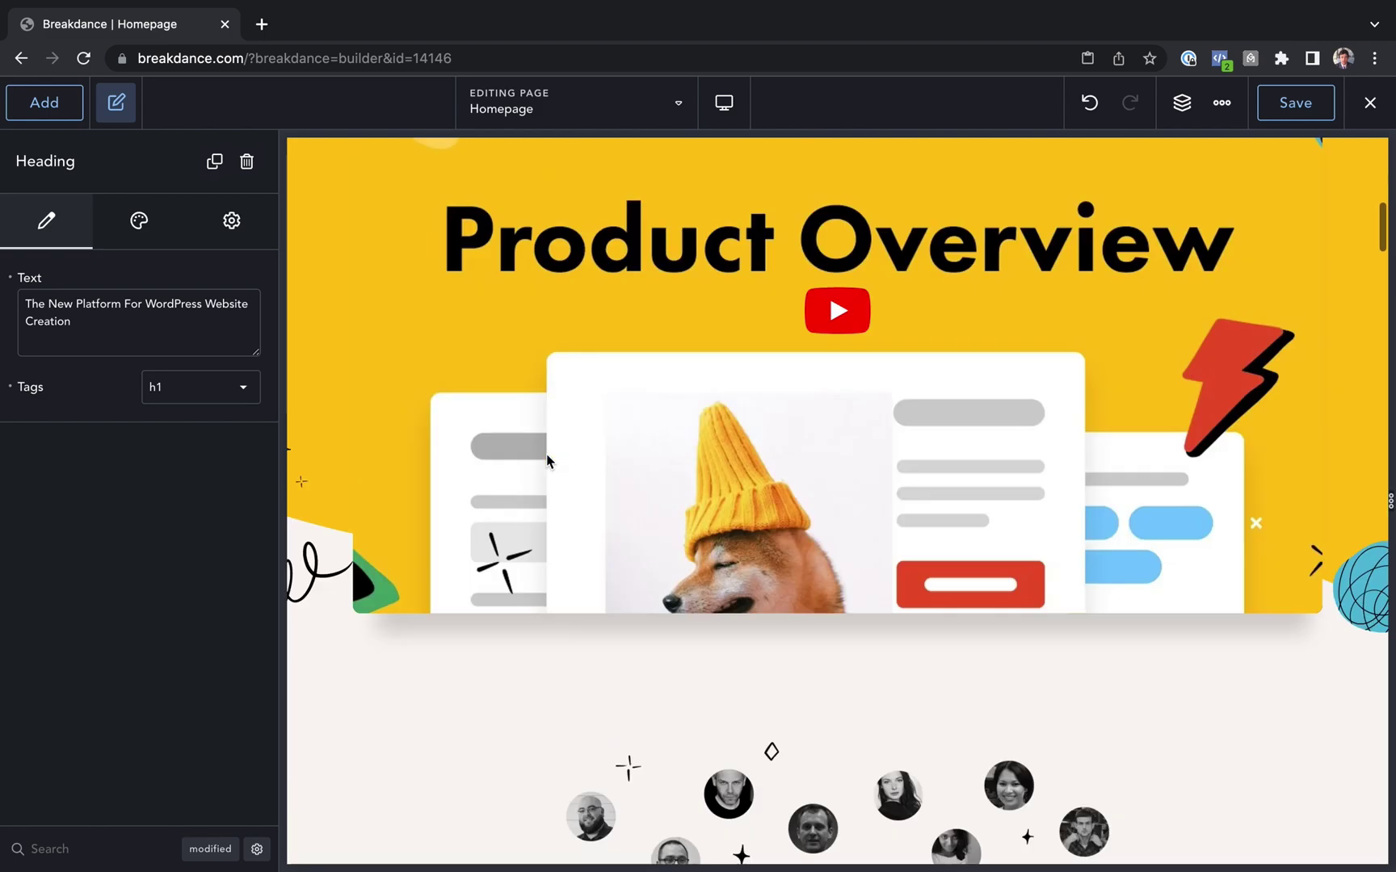
scroll(546, 454, "down", 15)
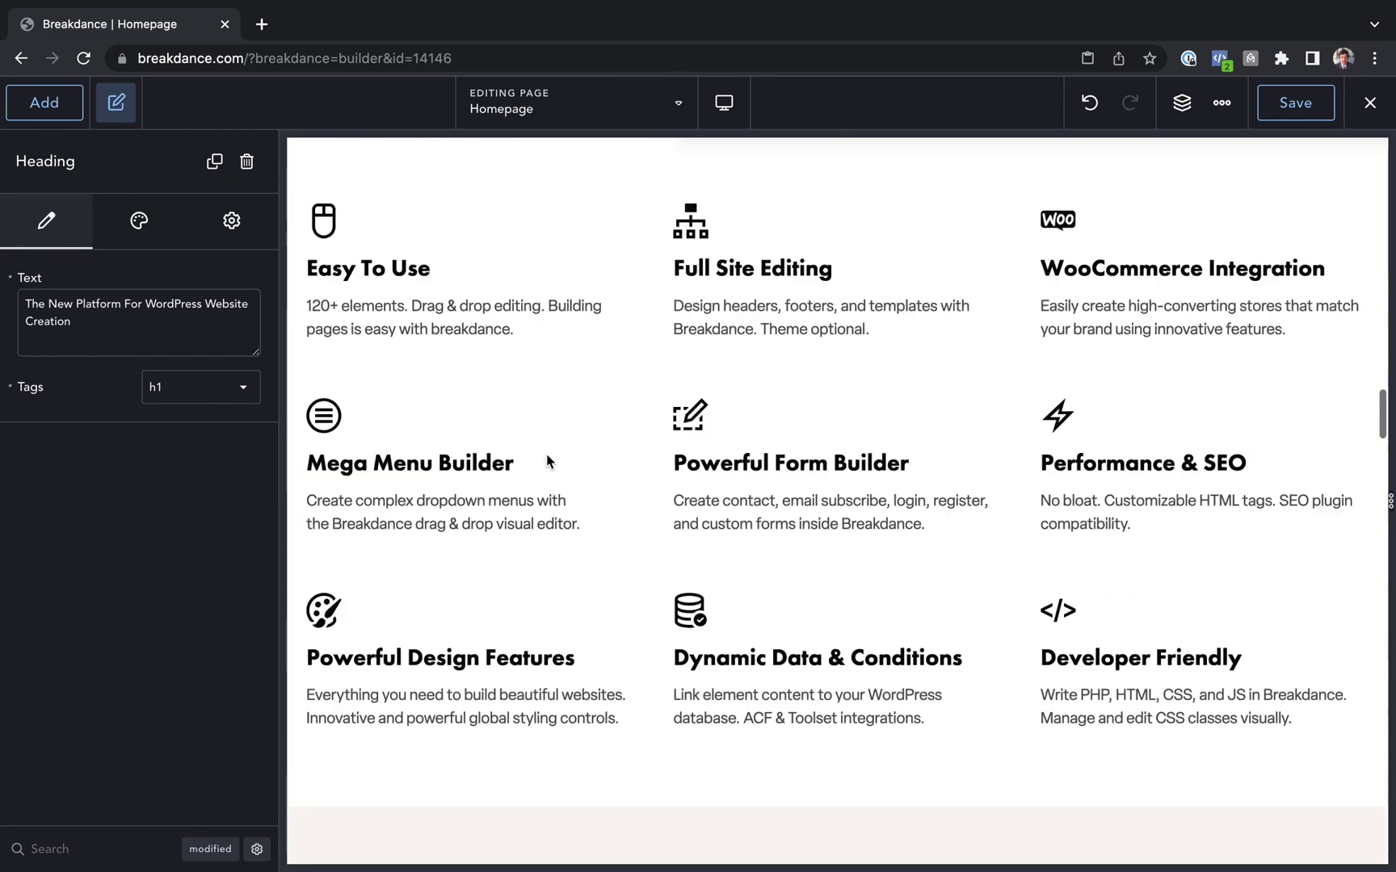
scroll(547, 459, "down", 1)
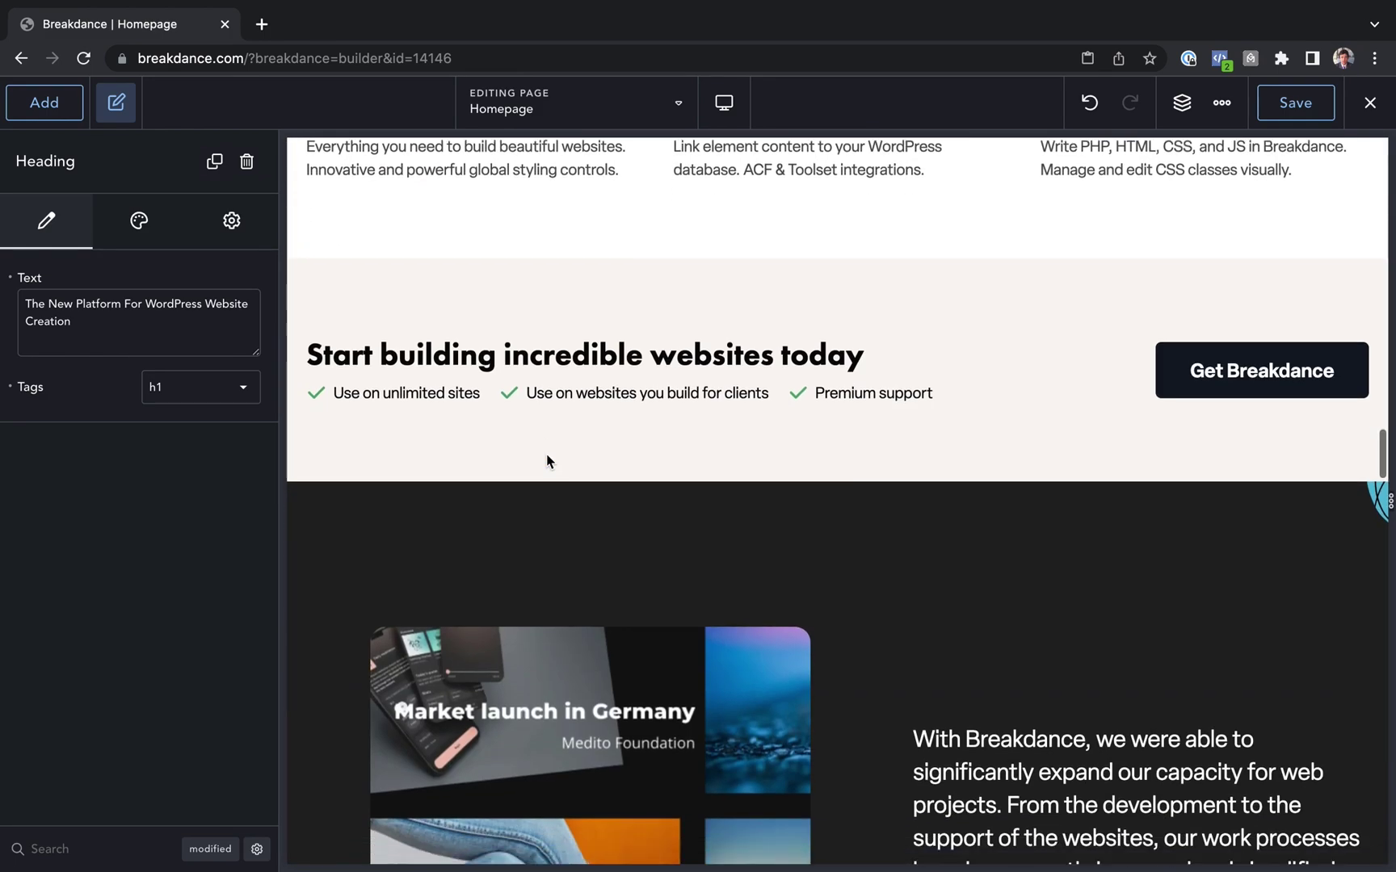
Select the CTA checkmark list and browse its Icon, Layout and Typography design options.
left_click(595, 401)
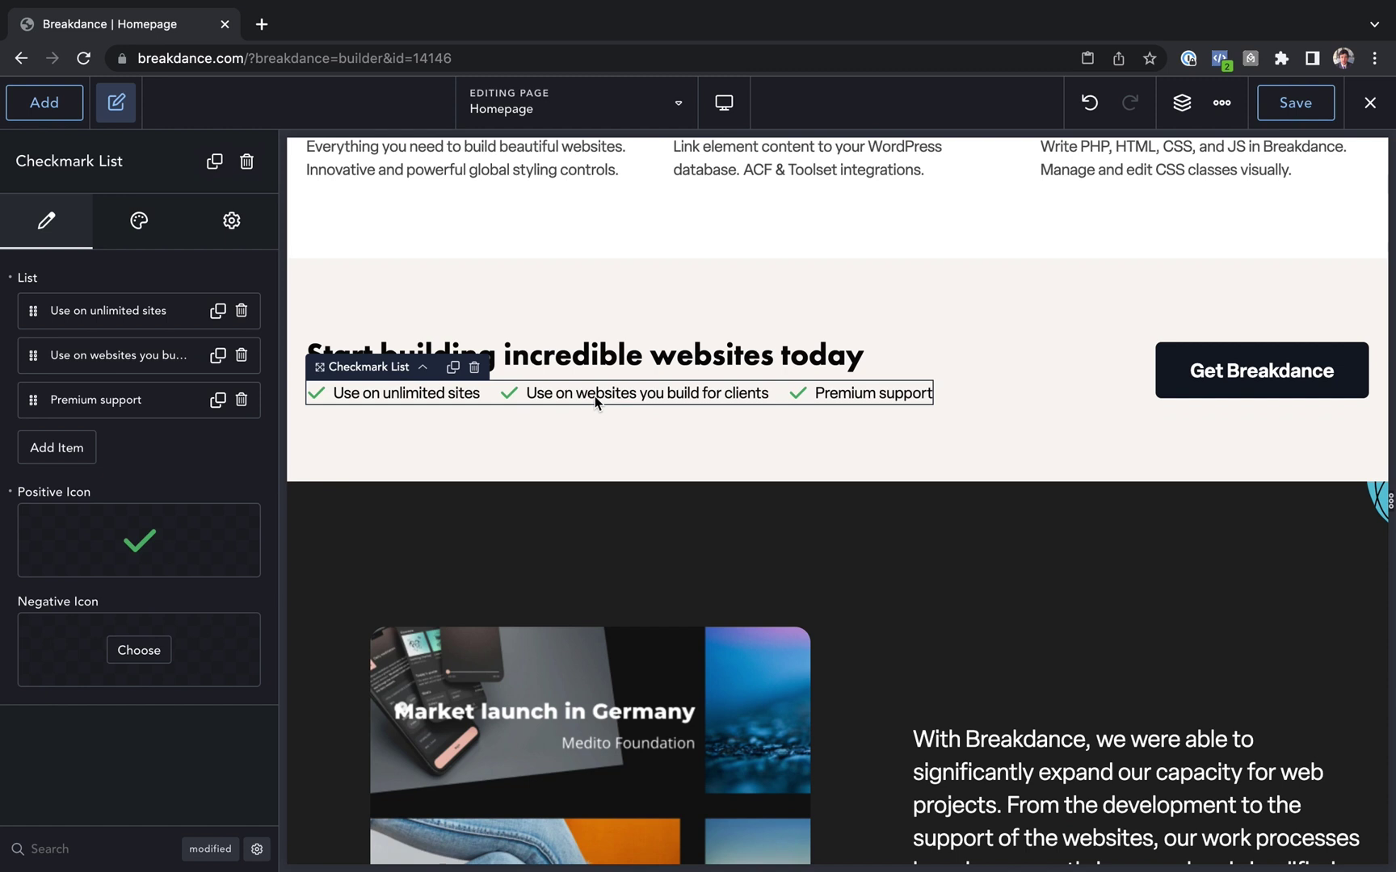
left_click(139, 221)
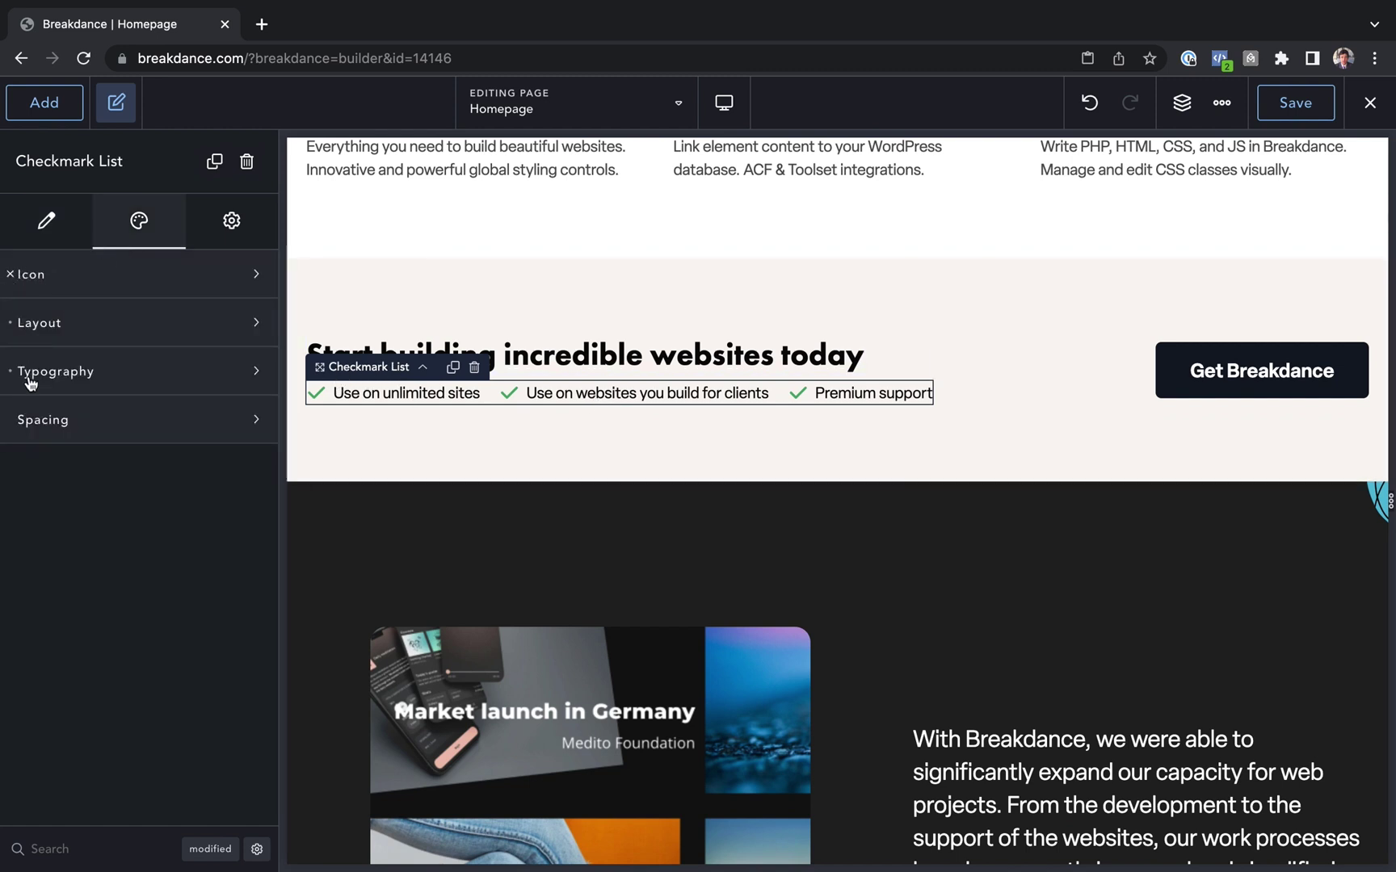
left_click(87, 282)
left_click(88, 282)
left_click(88, 323)
left_click(115, 372)
left_click(327, 429)
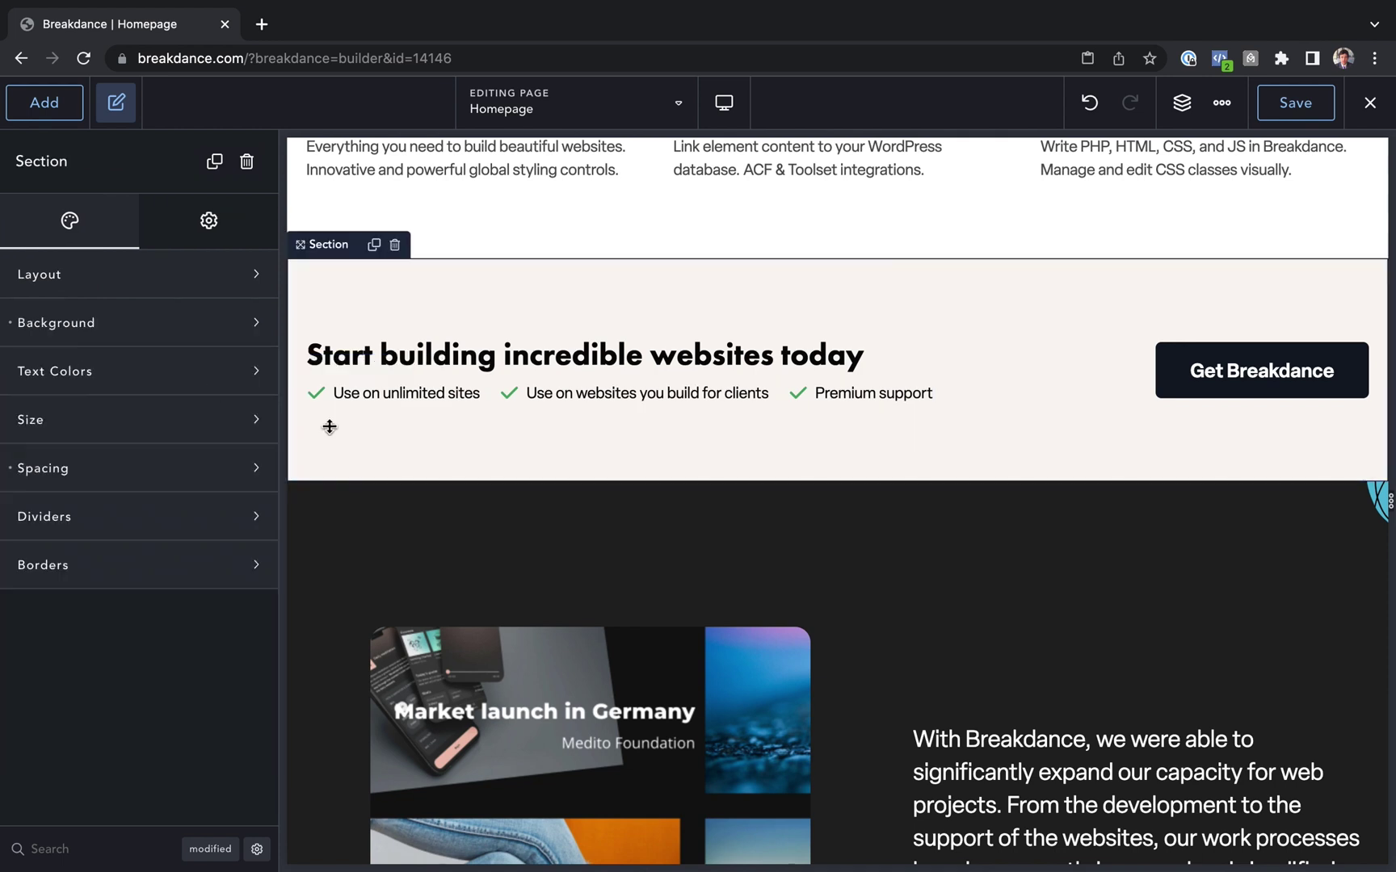
Insert a Checkmark List into the CTA section, then compare it with the original list.
left_click(43, 103)
type("check")
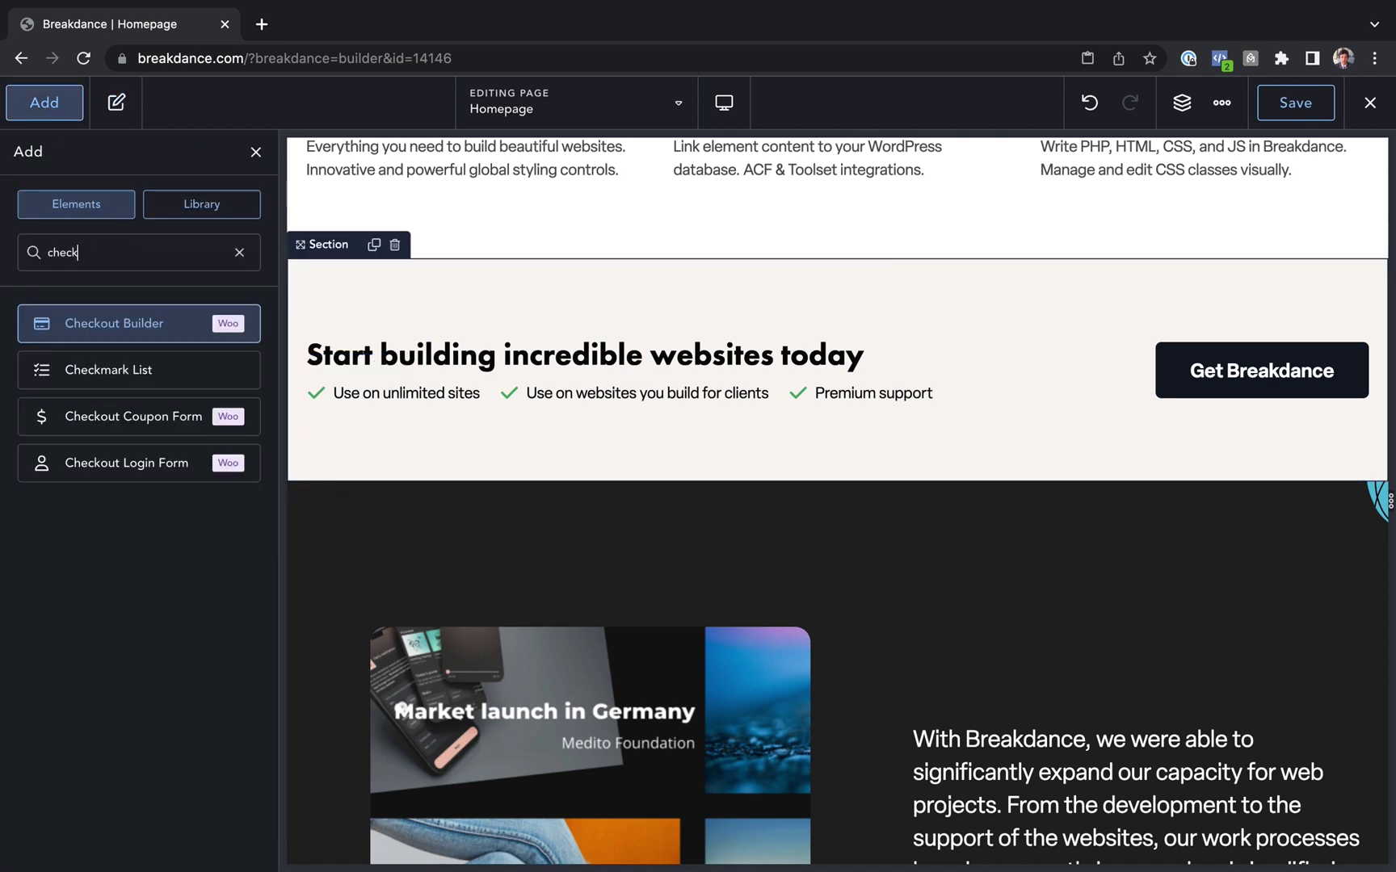
type("m")
key("Return")
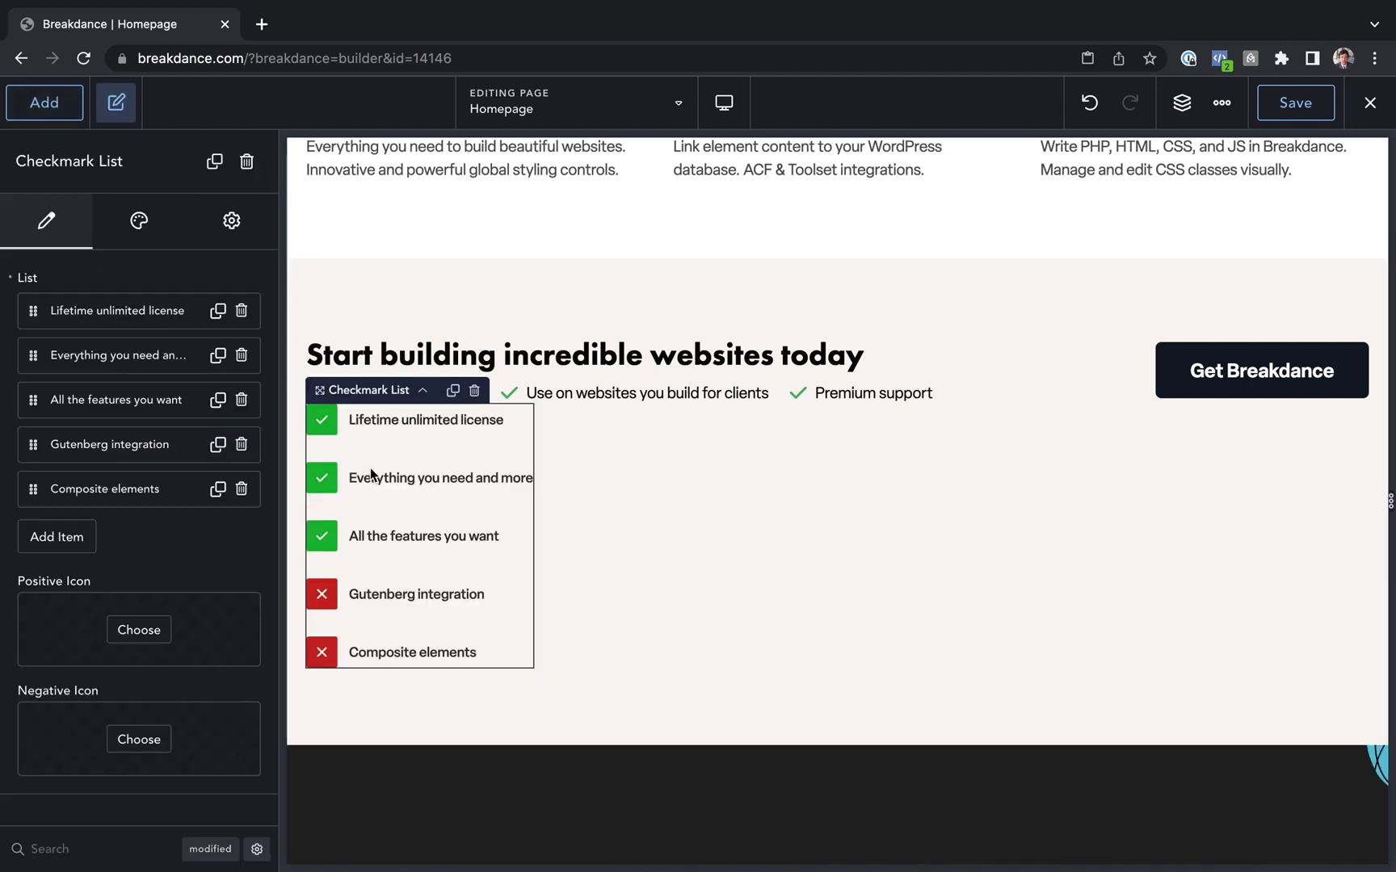
left_click(622, 394)
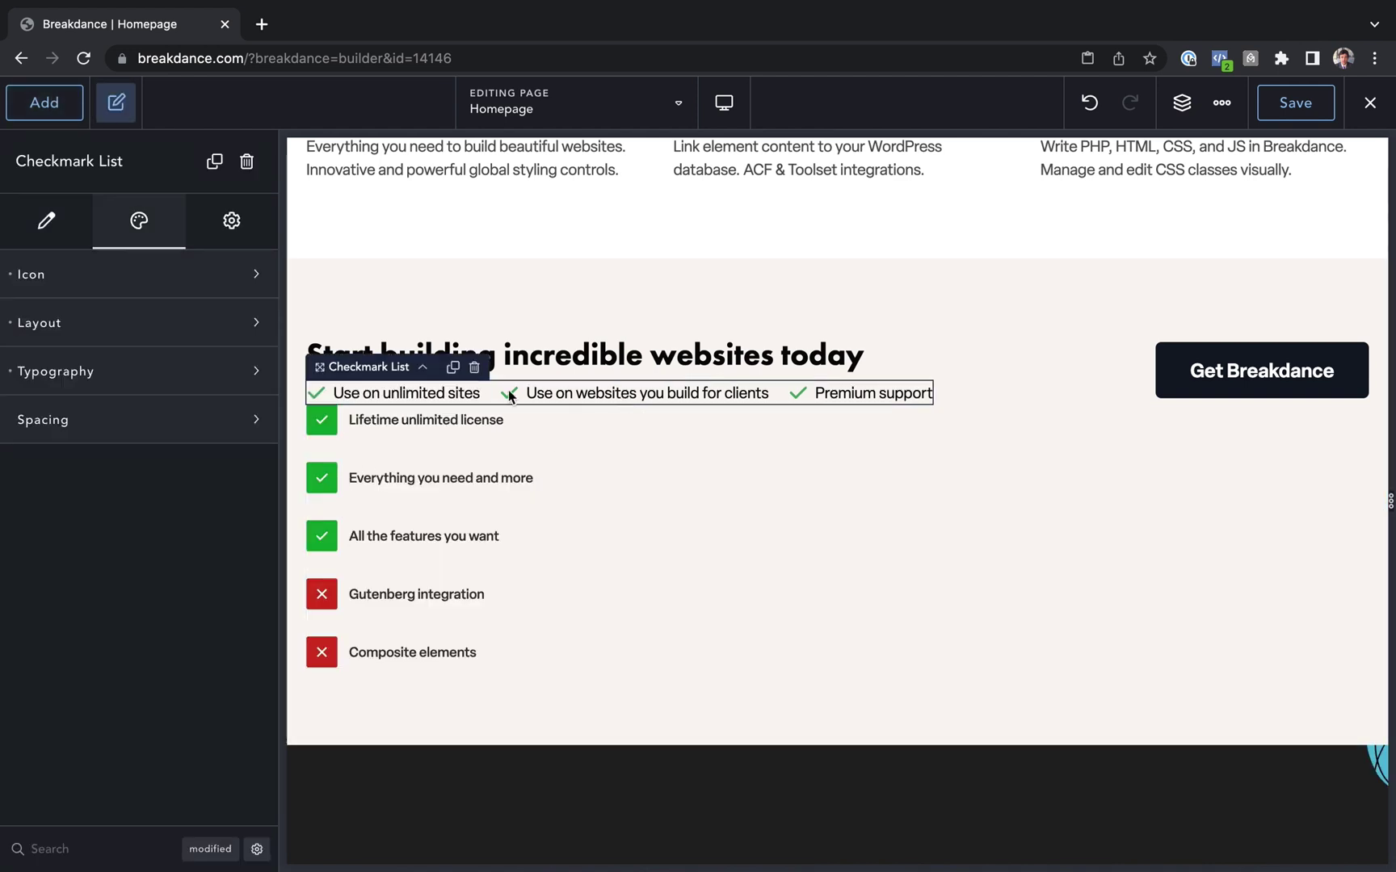
left_click(441, 495)
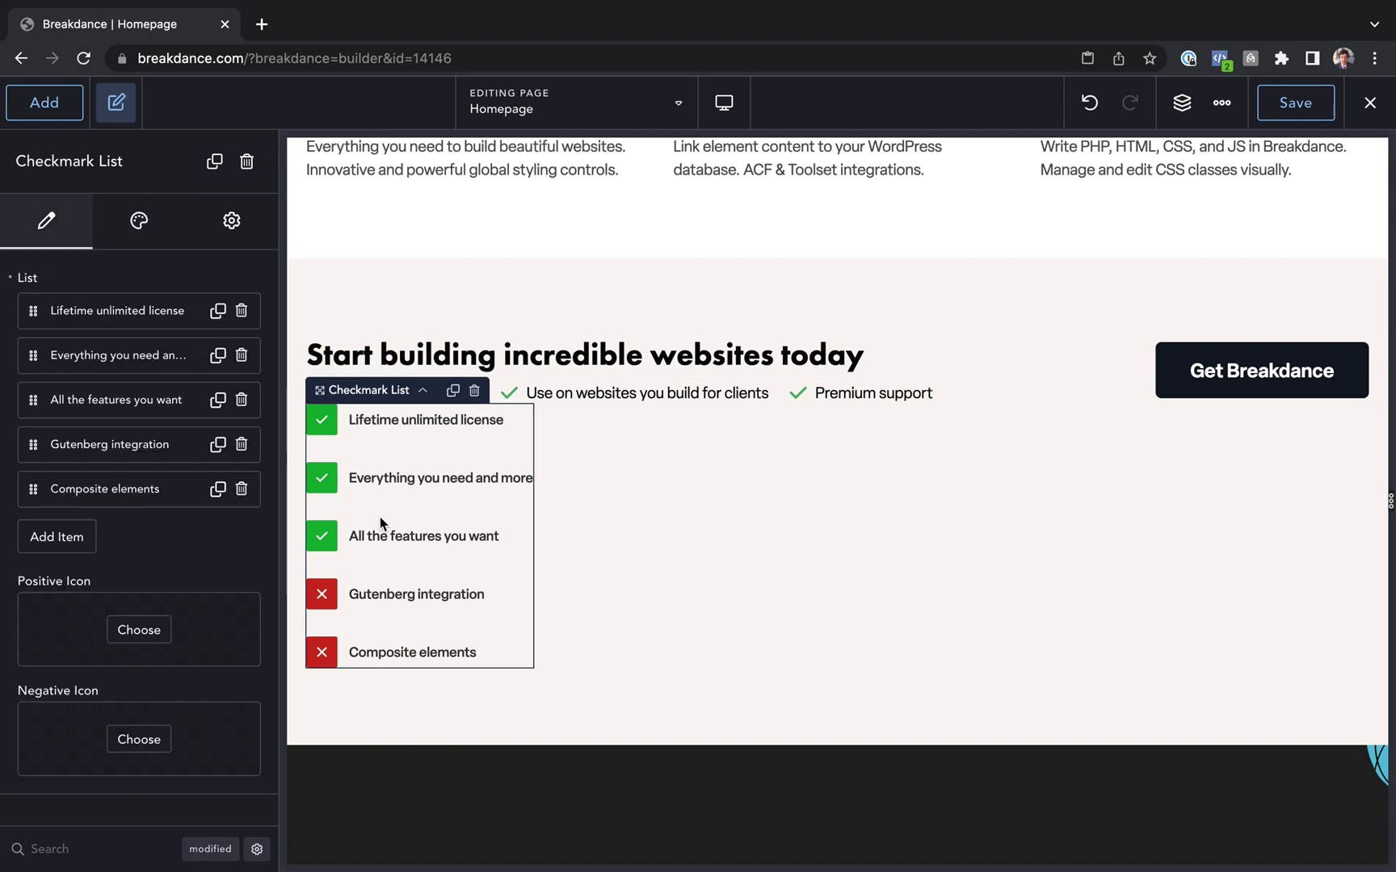
Copy the original horizontal checkmark list and paste its design onto the new list.
left_click(593, 392)
right_click(635, 390)
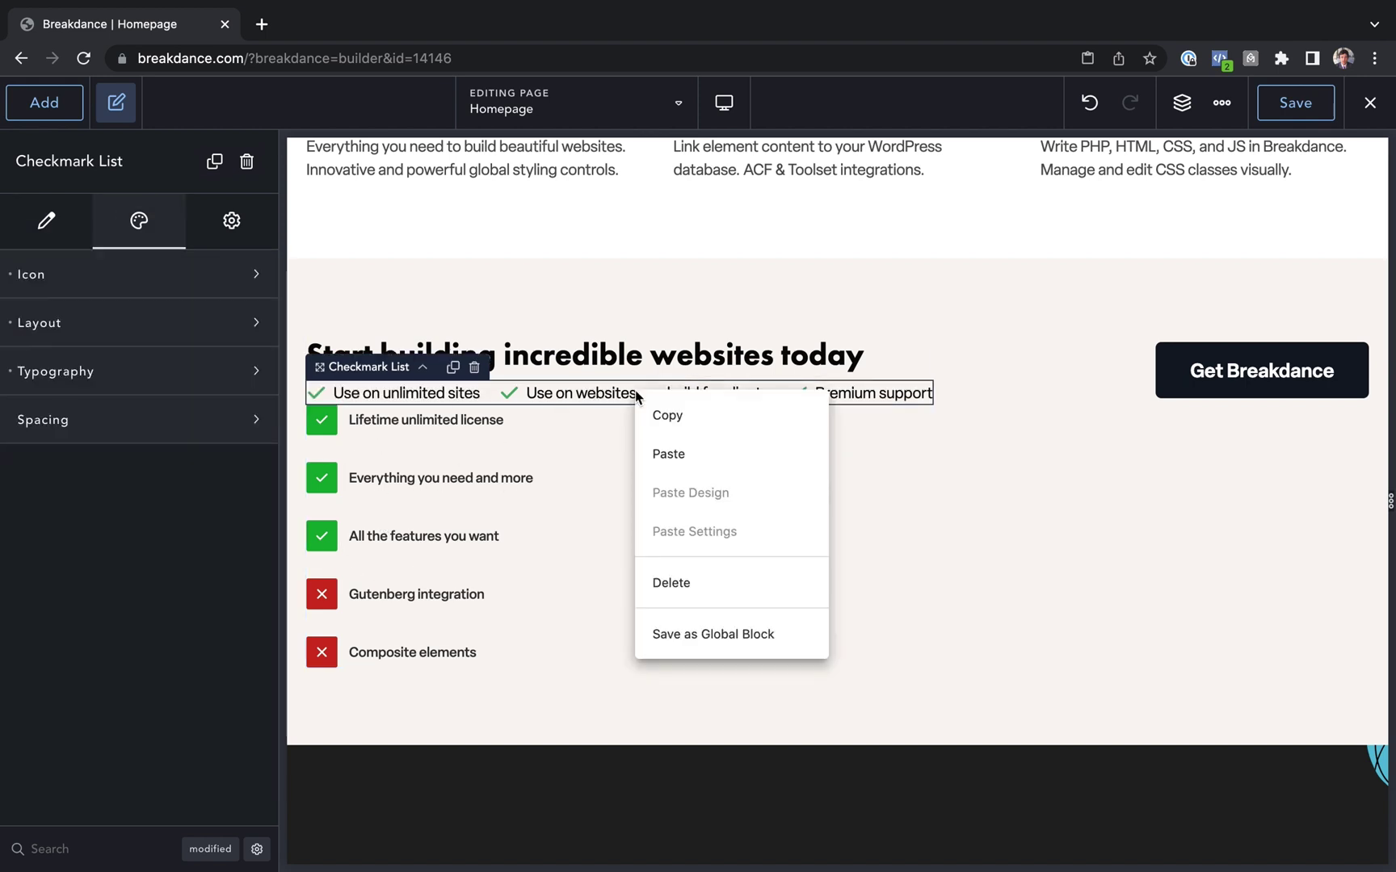
left_click(675, 418)
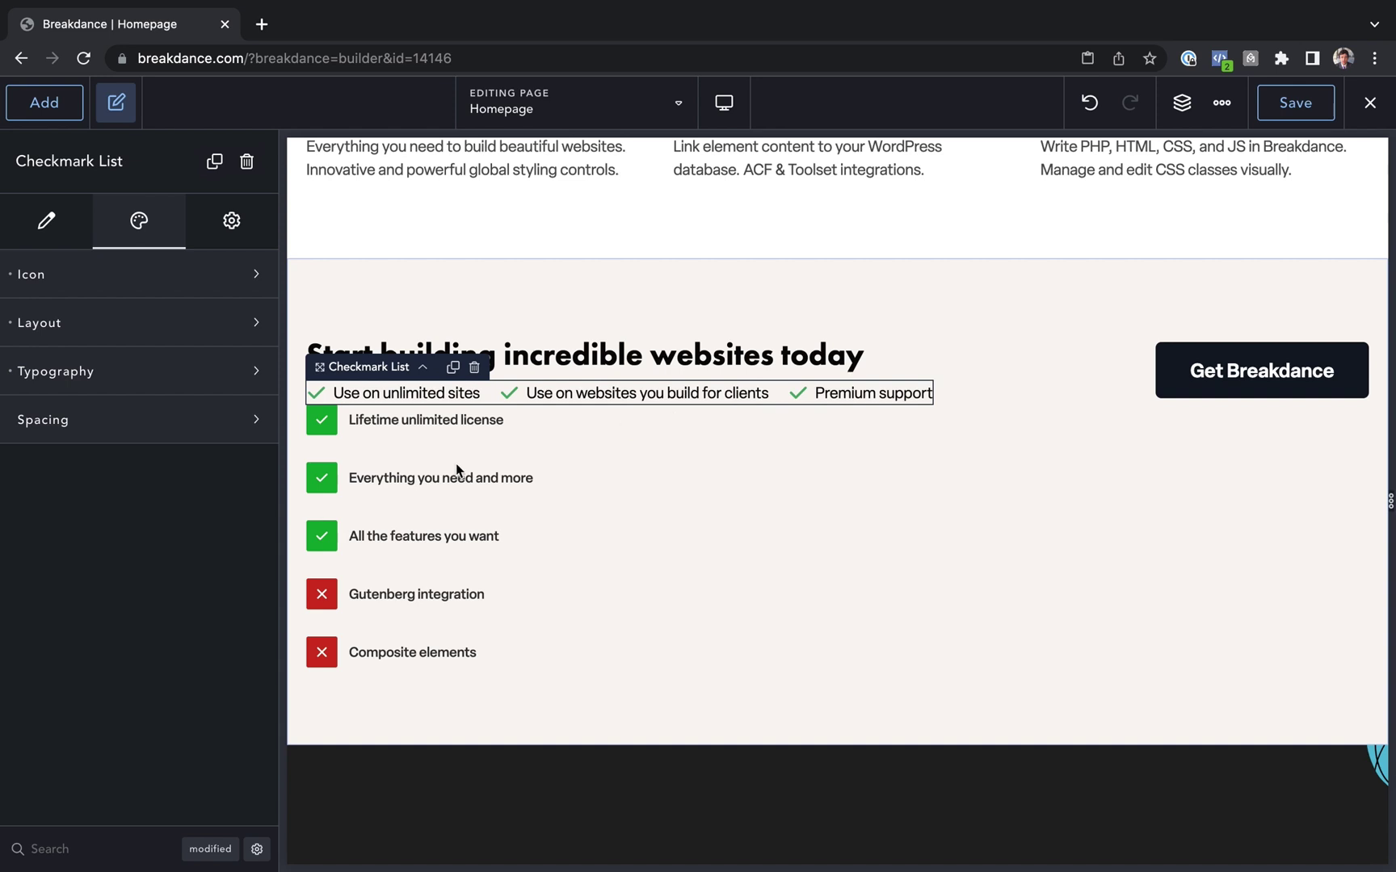
left_click(414, 486)
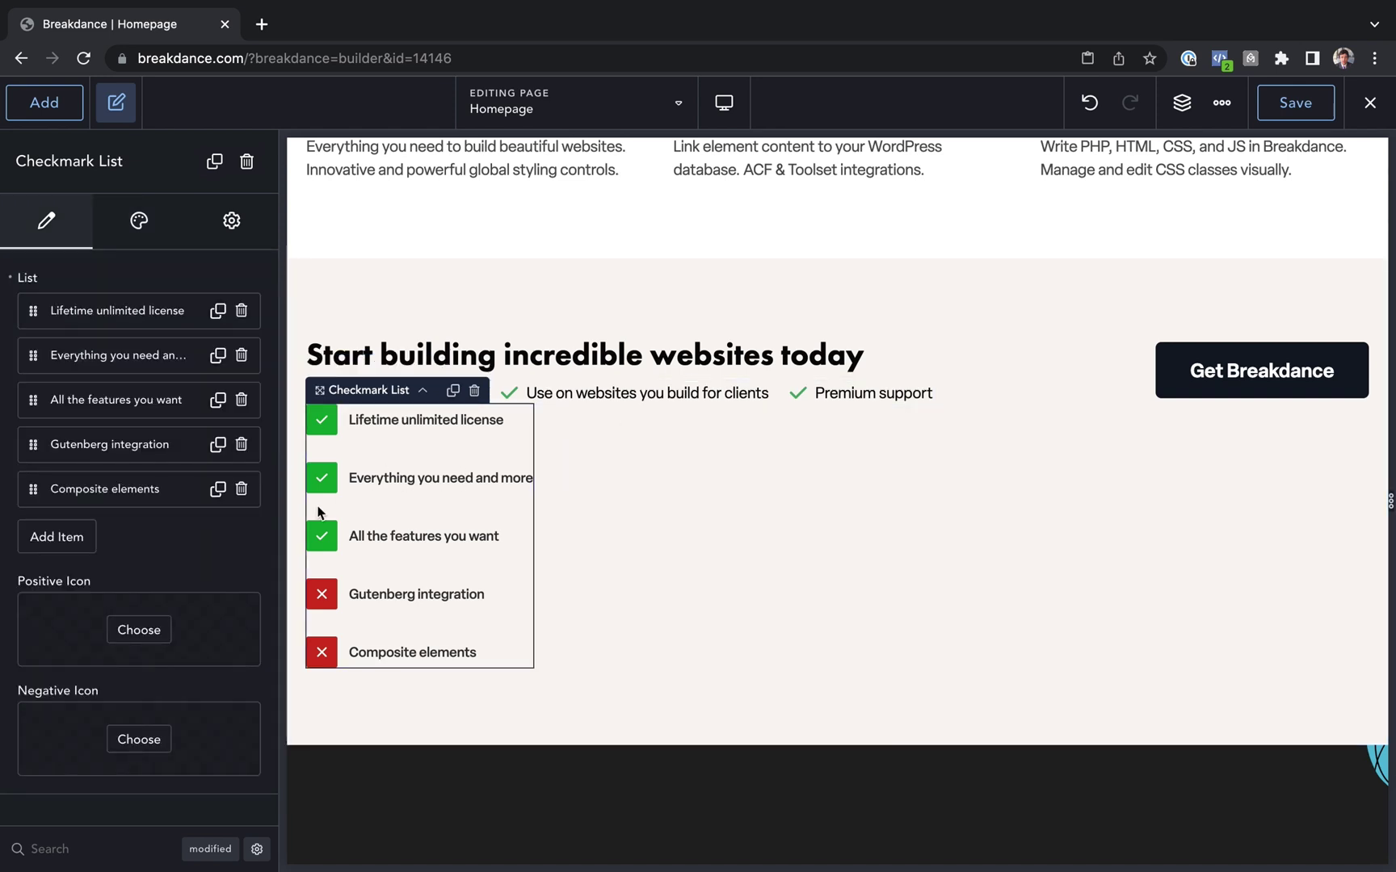
right_click(397, 480)
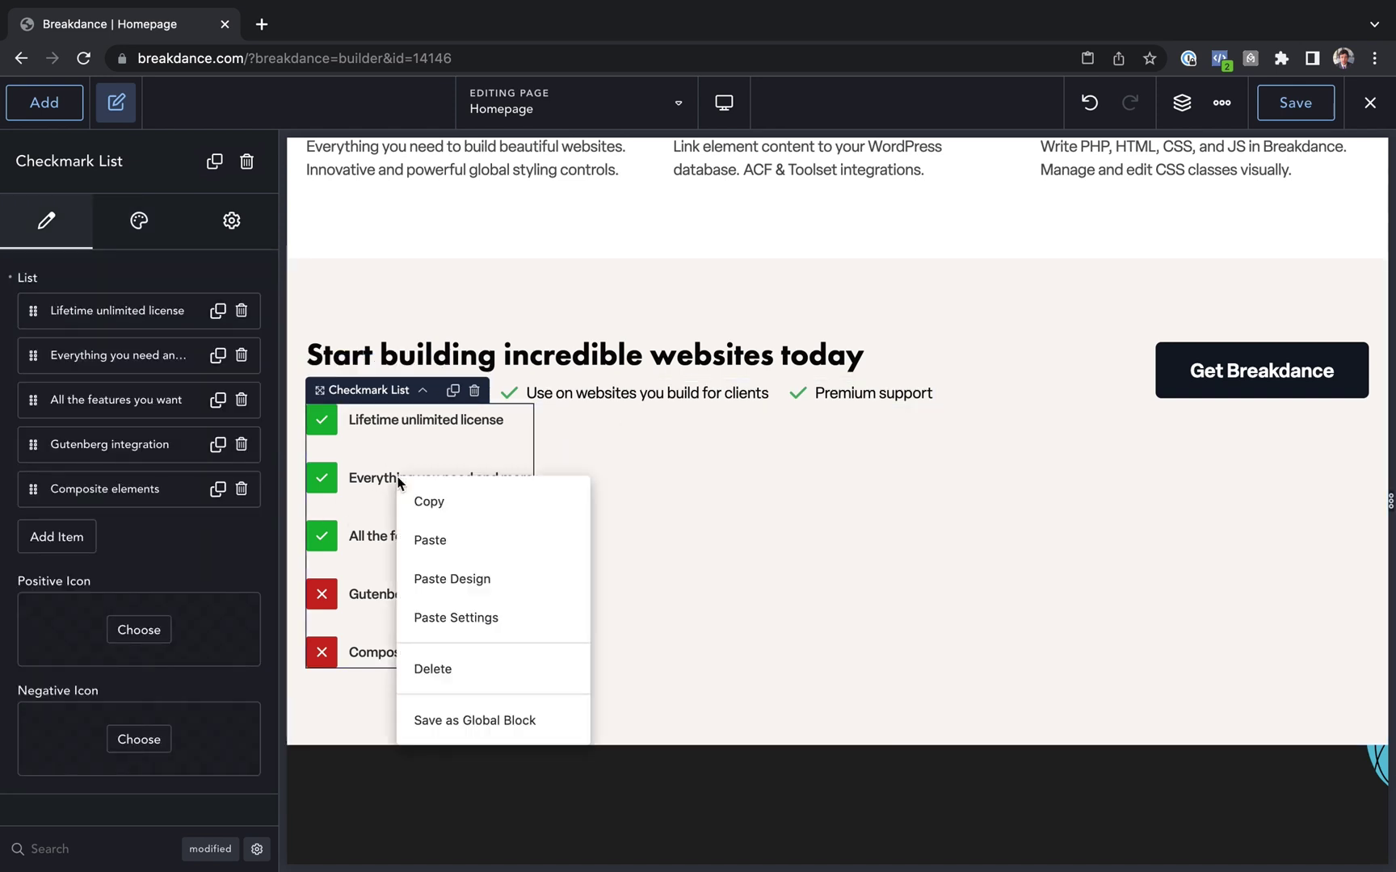
left_click(527, 582)
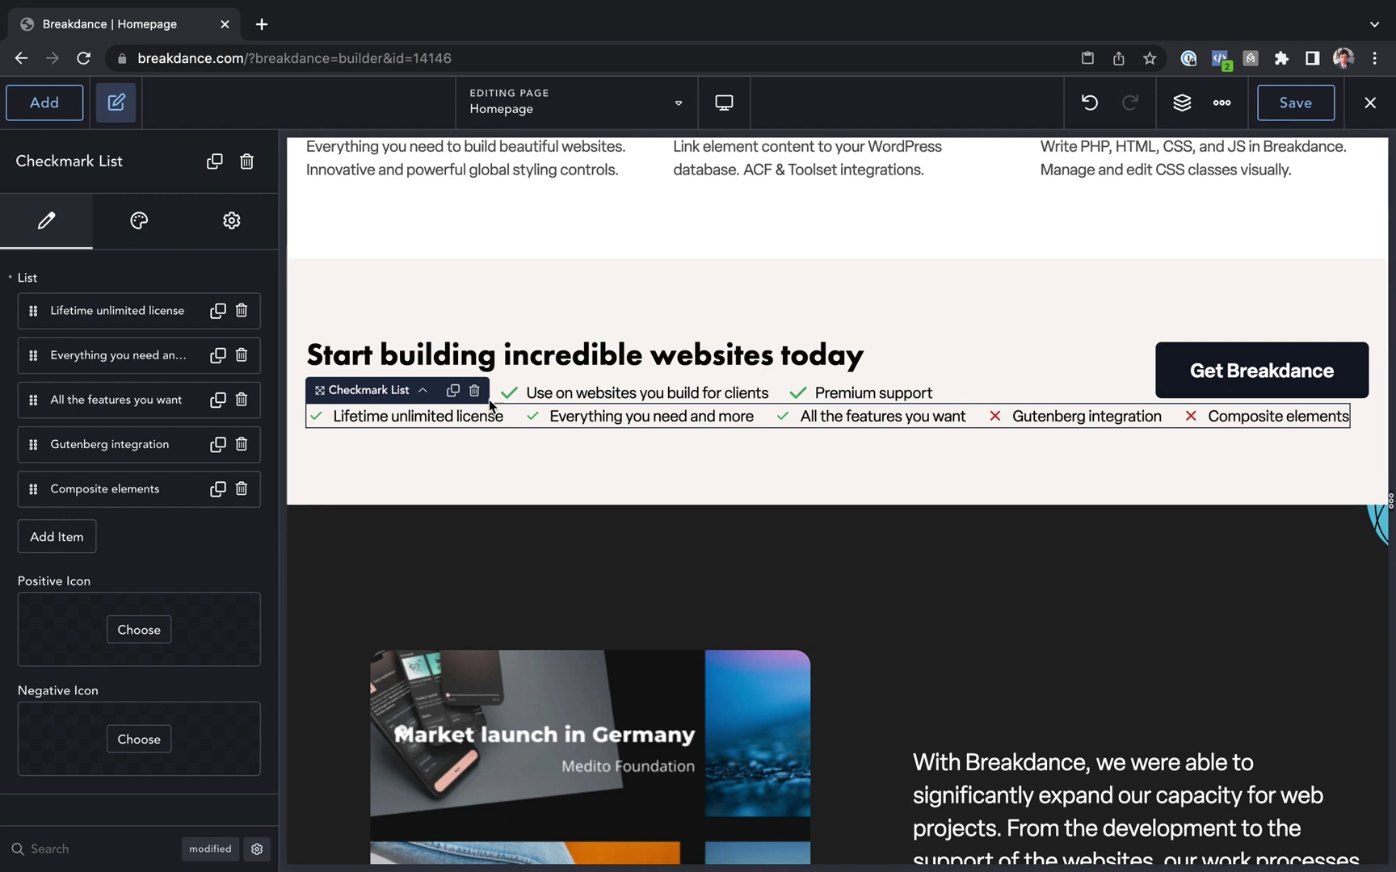
left_click(138, 221)
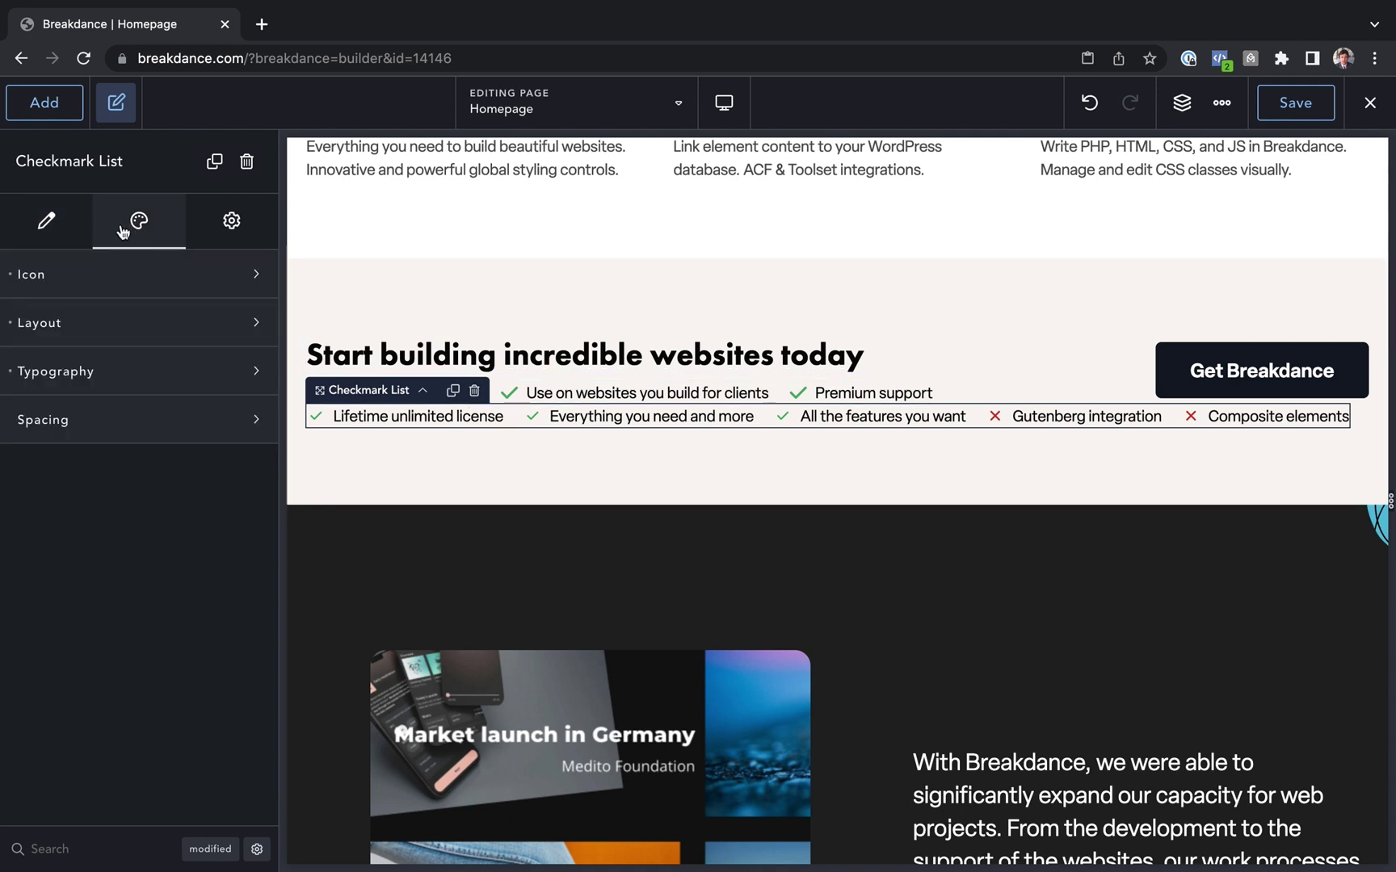
Delete the new checkmark list and add a custom class to the original list's Advanced settings.
left_click(233, 222)
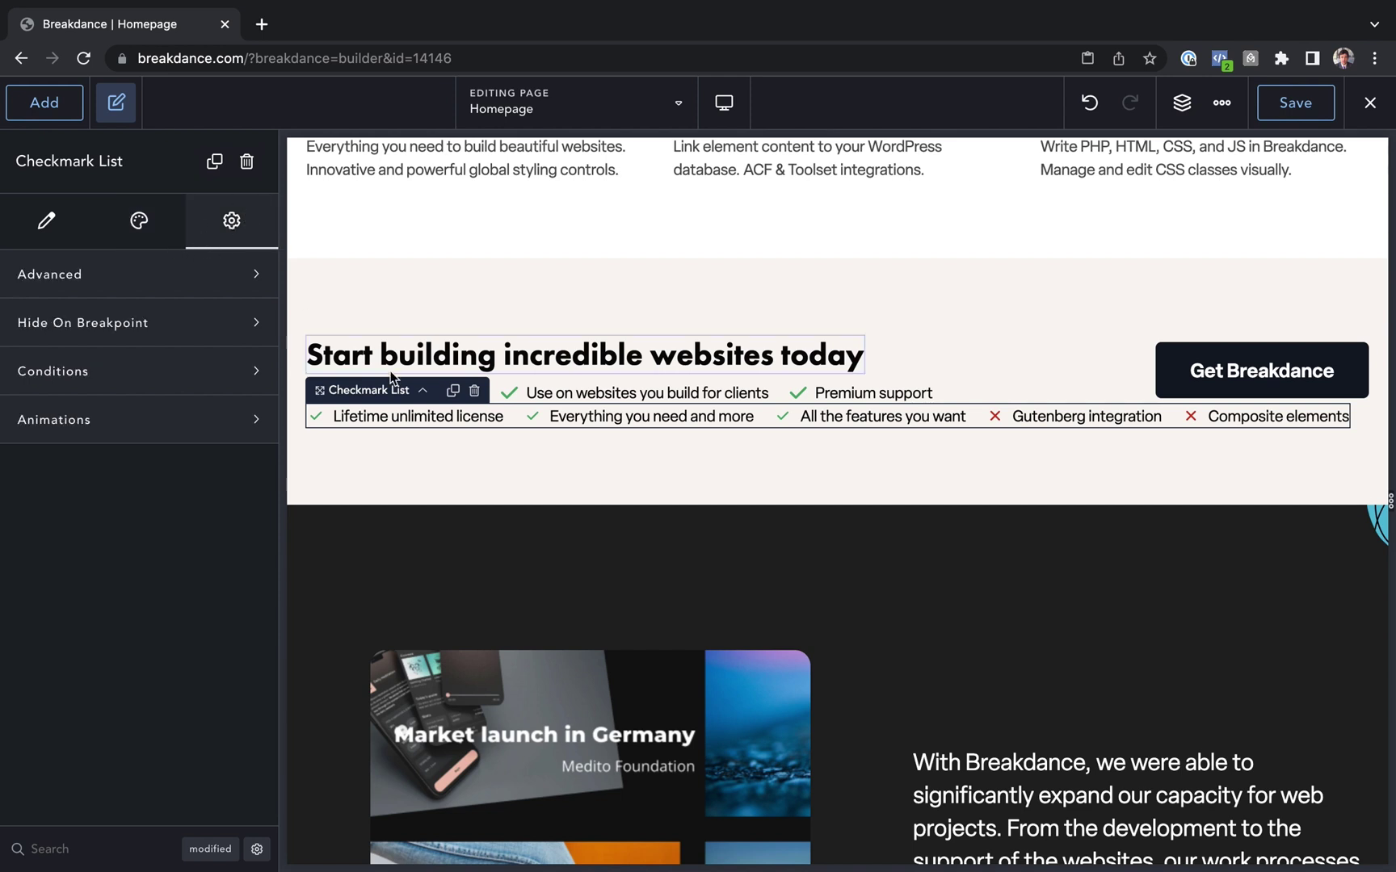
left_click(474, 390)
left_click(232, 223)
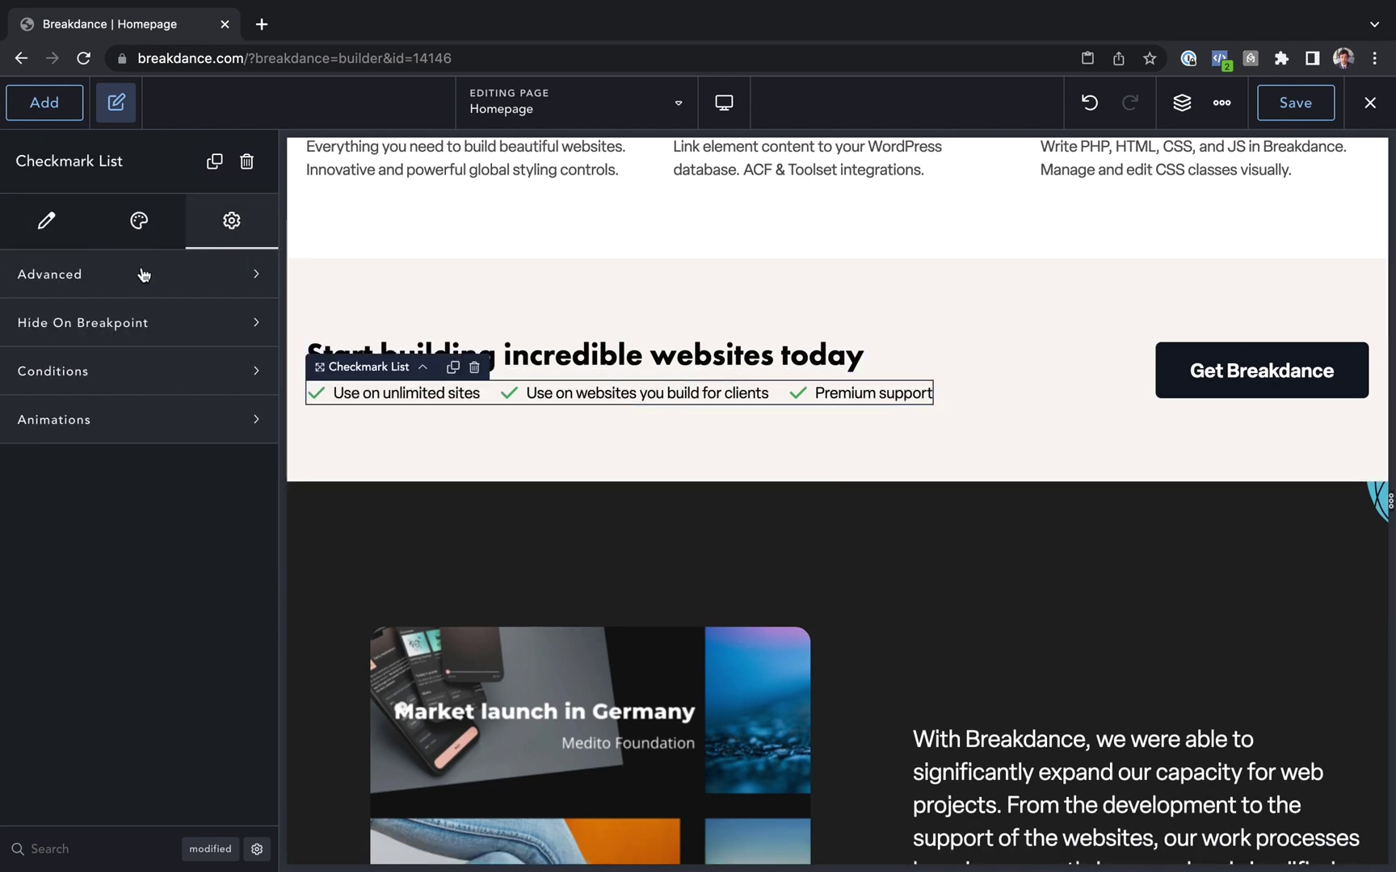
left_click(139, 274)
left_click(92, 554)
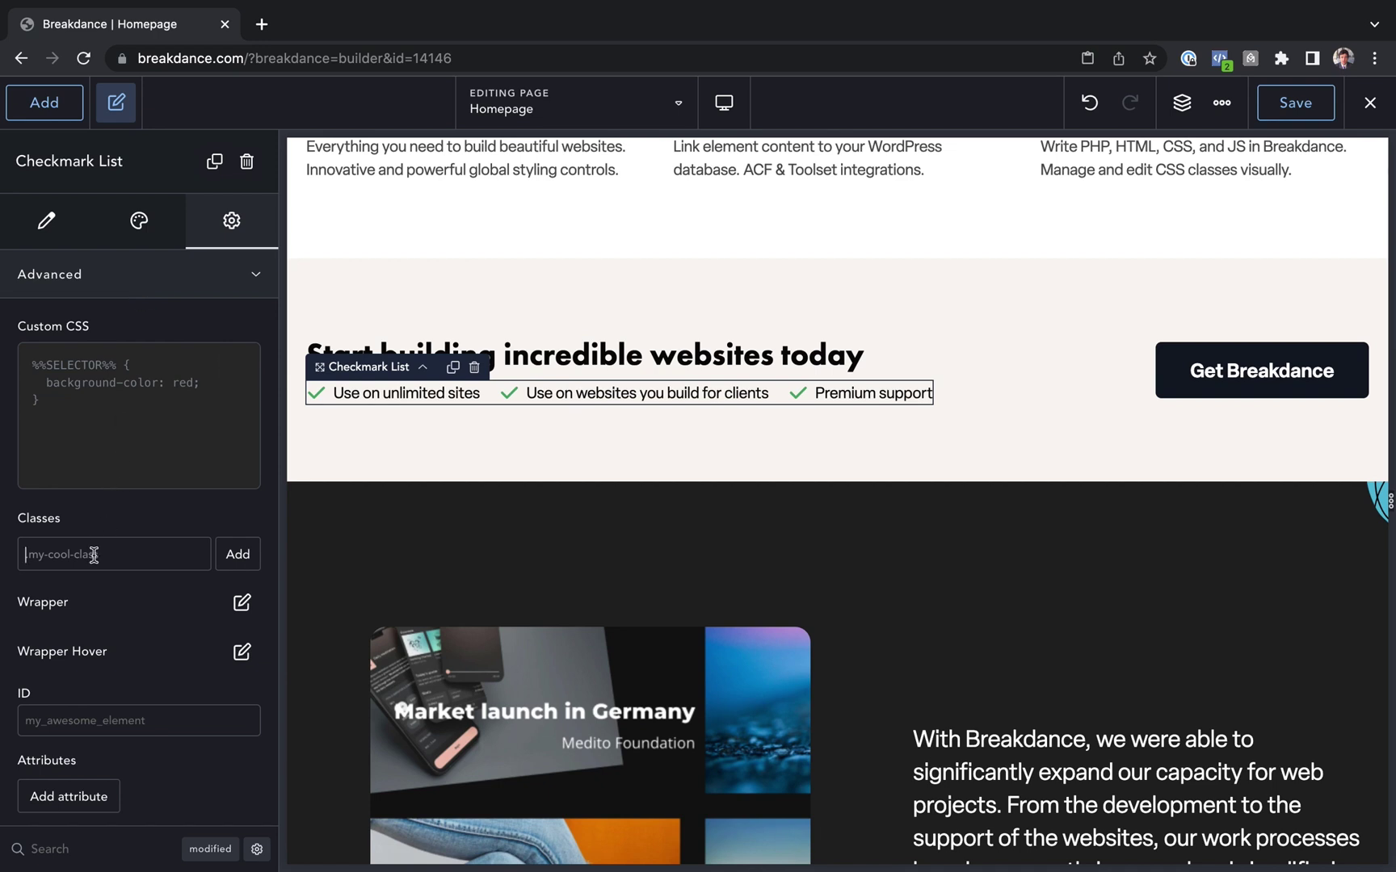
type("sadoijsdfoijsdoifjdsf")
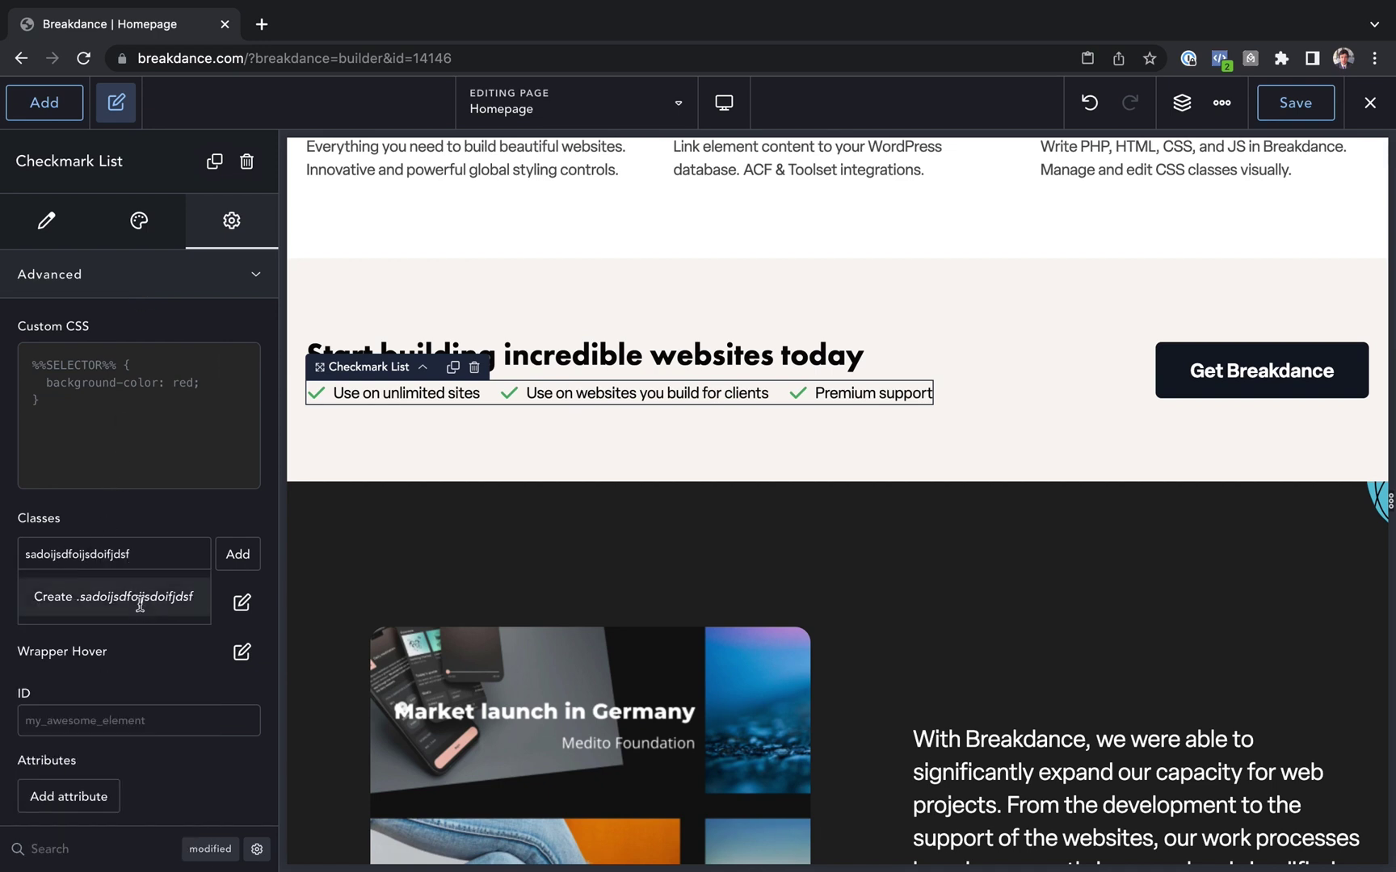
left_click(137, 598)
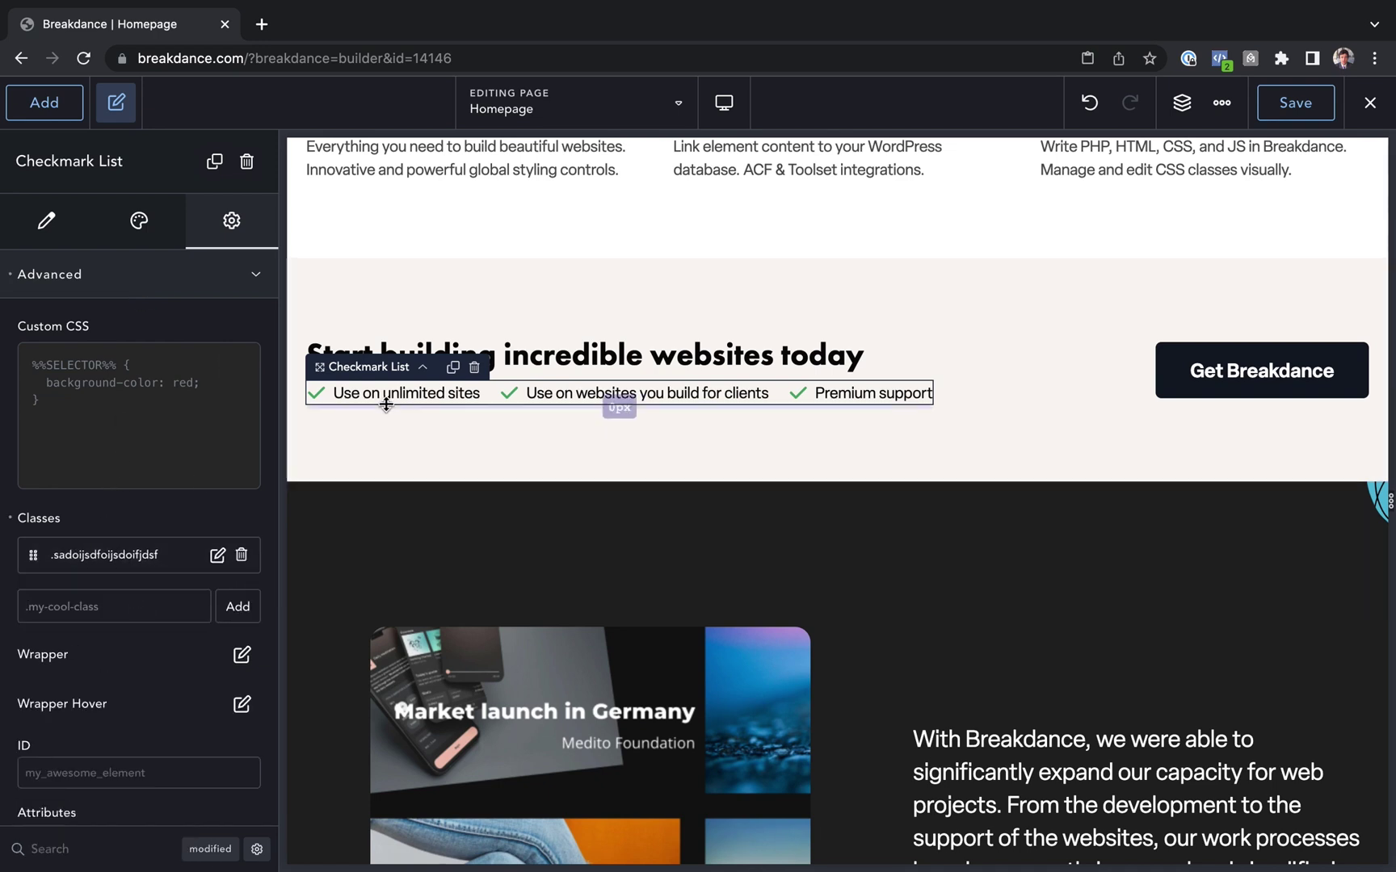
Insert another Checkmark List and expand its Advanced settings.
left_click(44, 102)
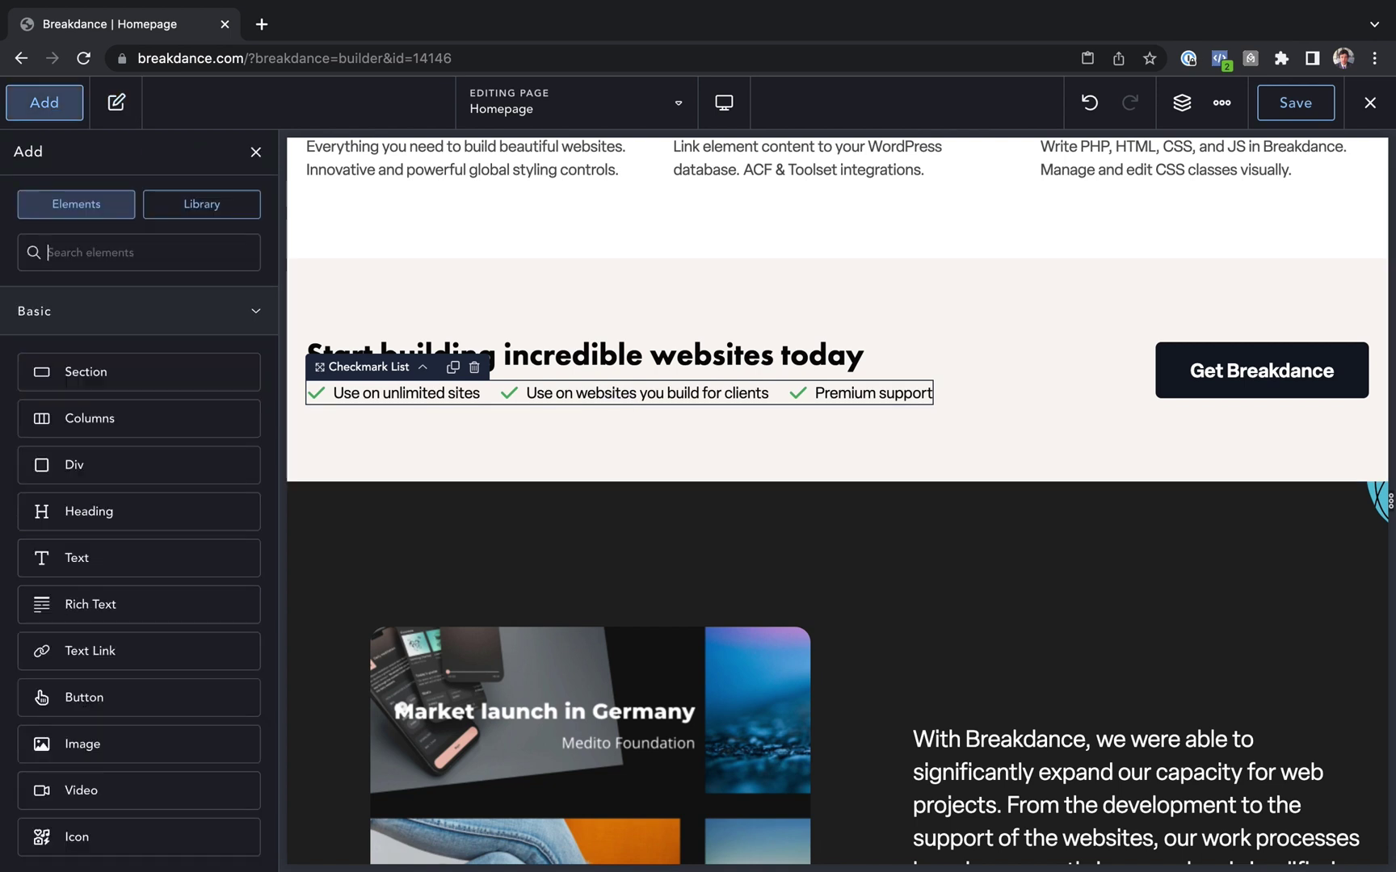
type("checkm")
key("Return")
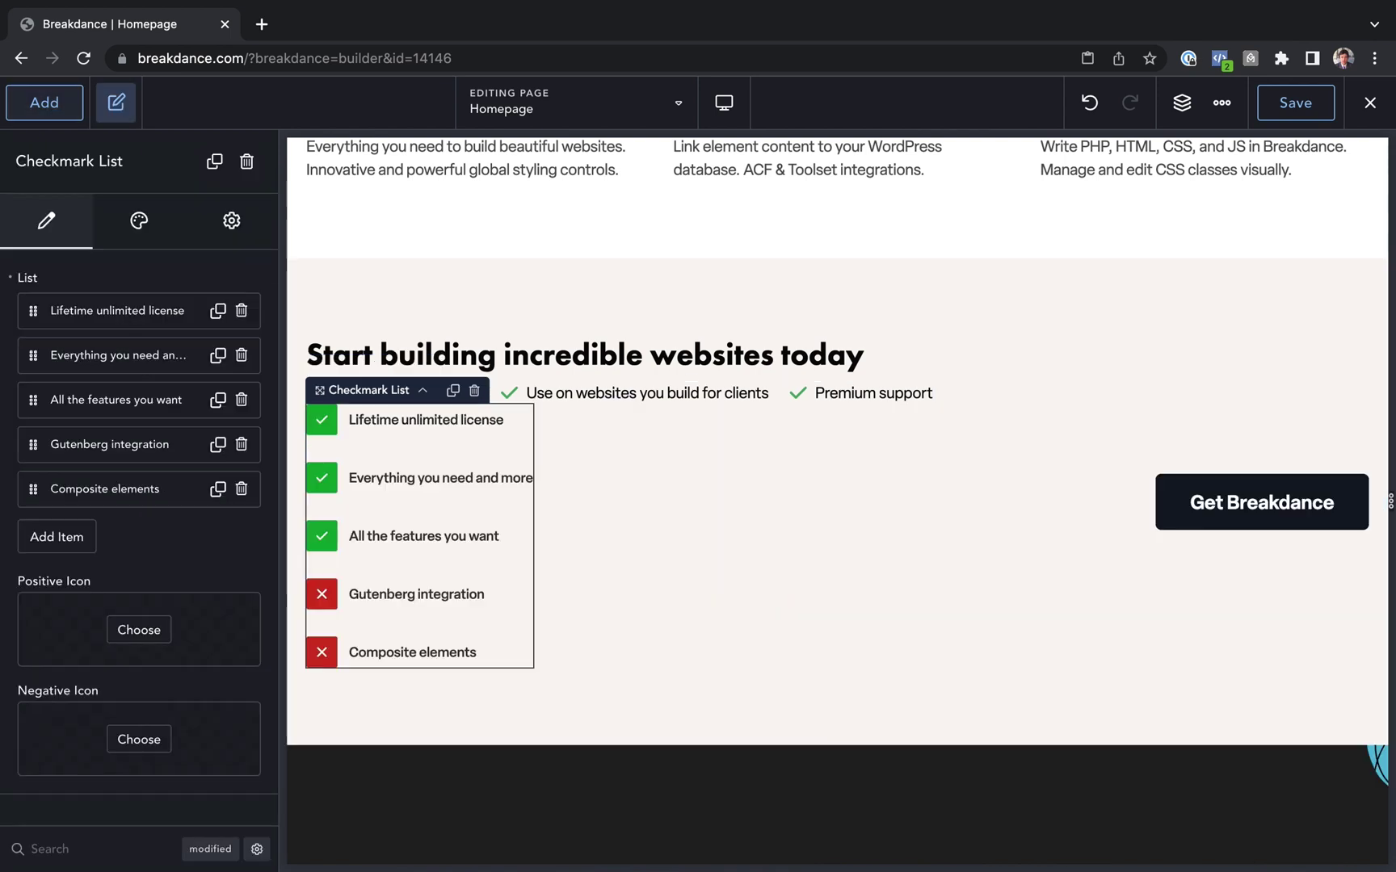
left_click(231, 221)
left_click(59, 279)
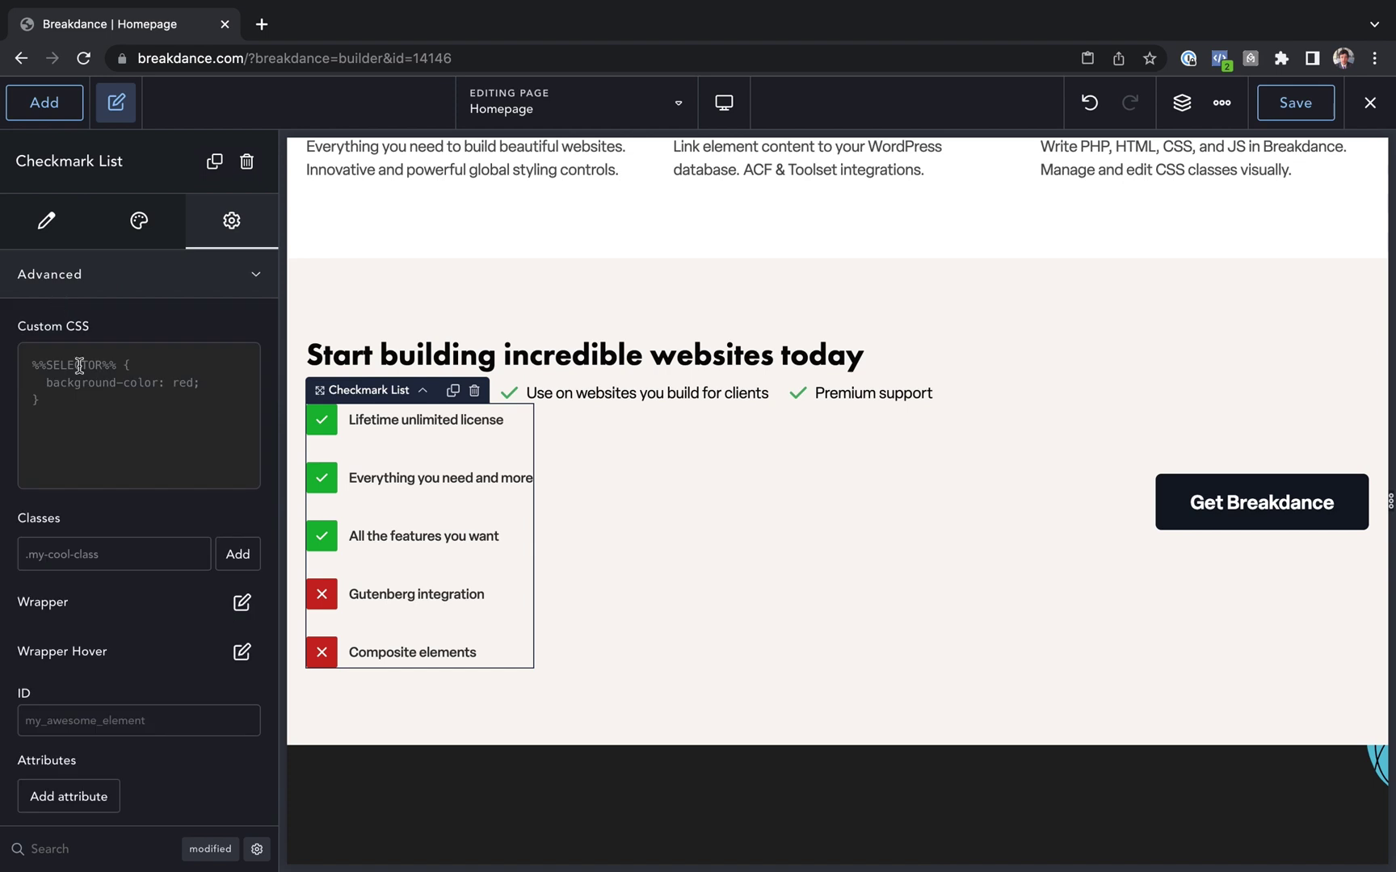
Paste the horizontal list's settings onto the vertical list, view its class styles, then delete it.
right_click(589, 393)
left_click(616, 411)
left_click(459, 477)
right_click(458, 476)
left_click(545, 621)
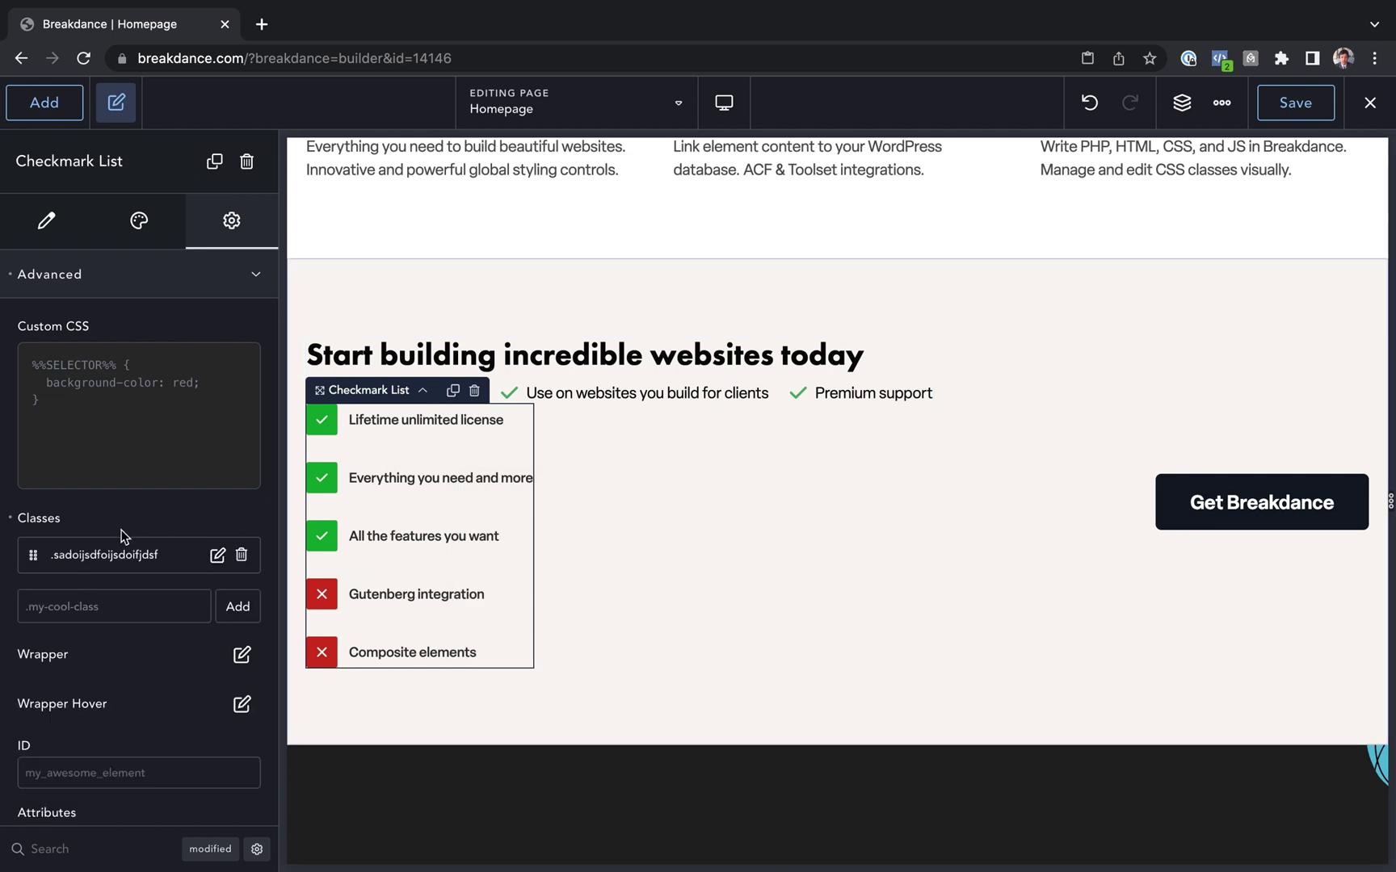
left_click(124, 555)
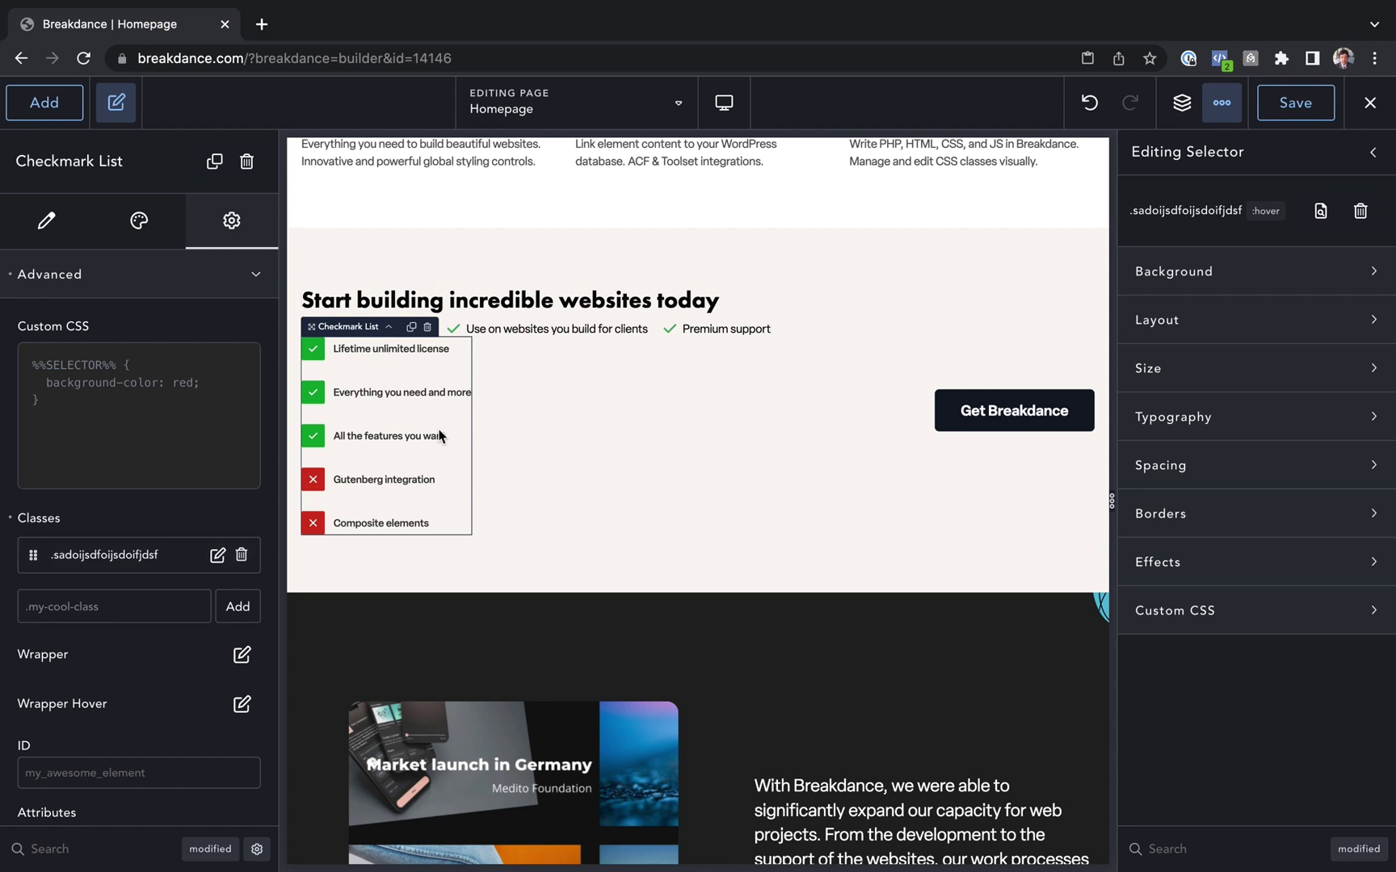
key("Delete")
Delete the 'Start building incredible websites today' heading, then undo to restore it.
left_click(592, 384)
right_click(596, 386)
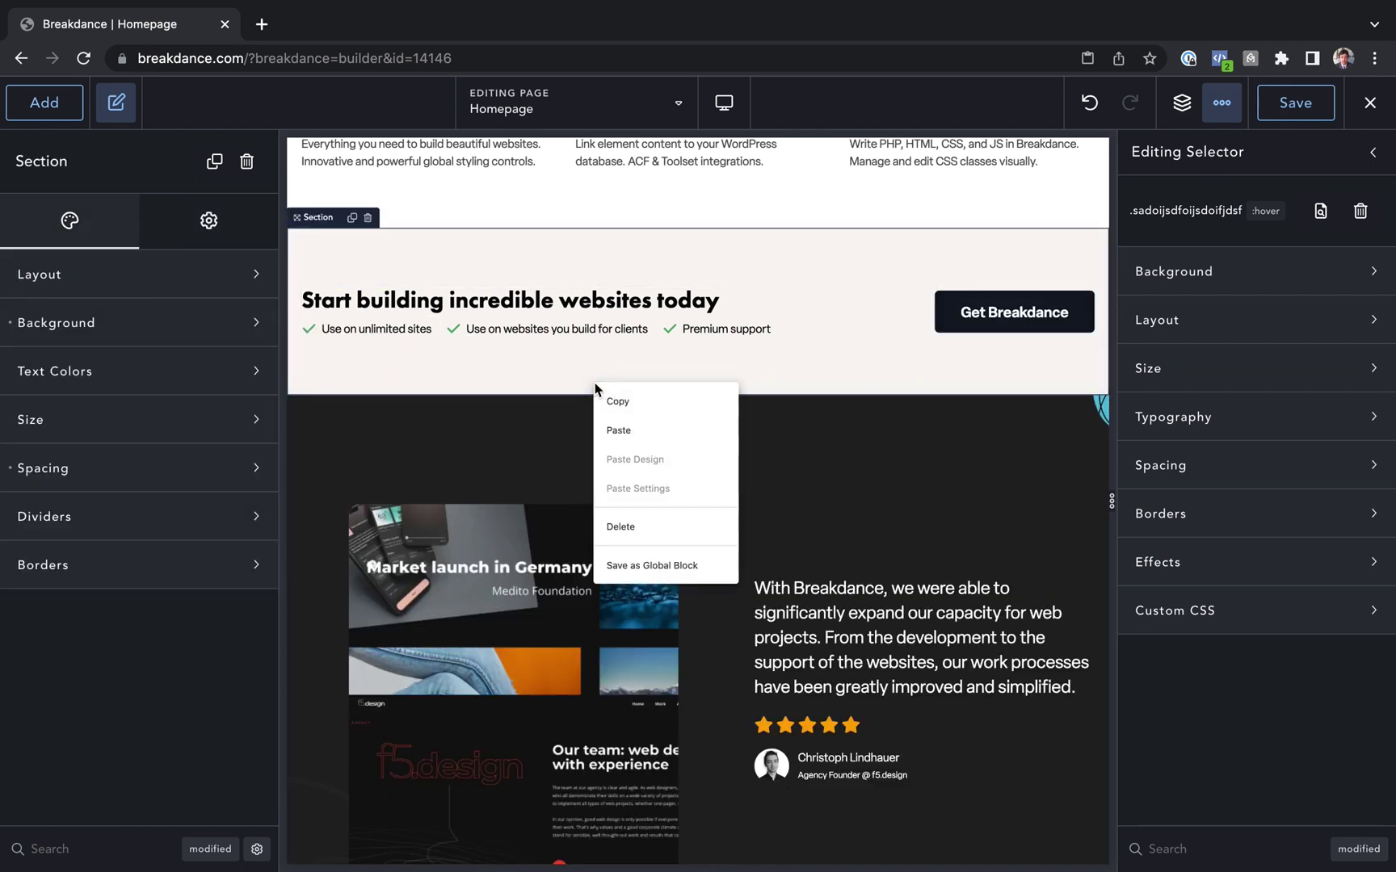
left_click(642, 304)
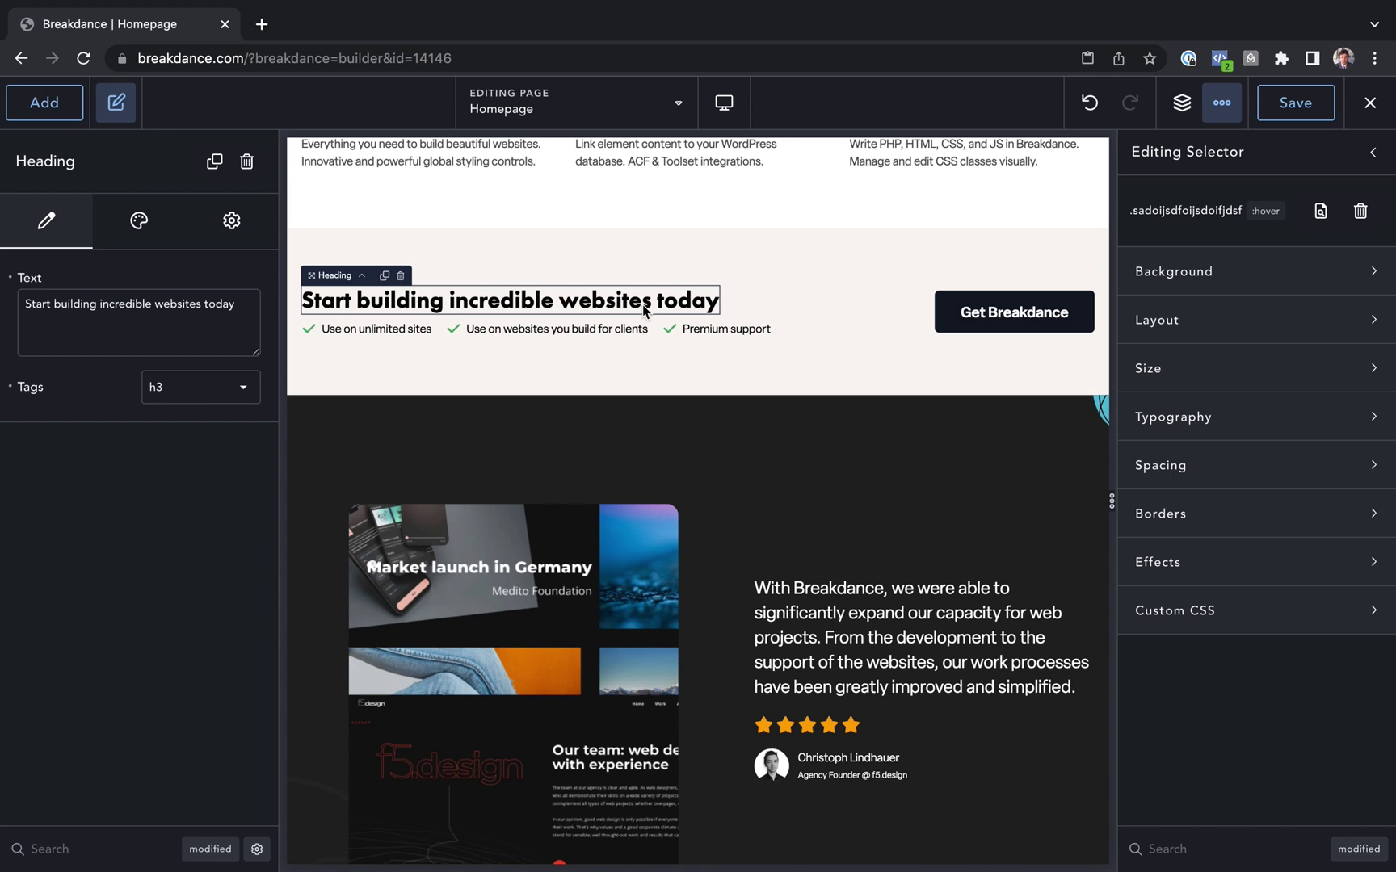
right_click(643, 304)
left_click(689, 450)
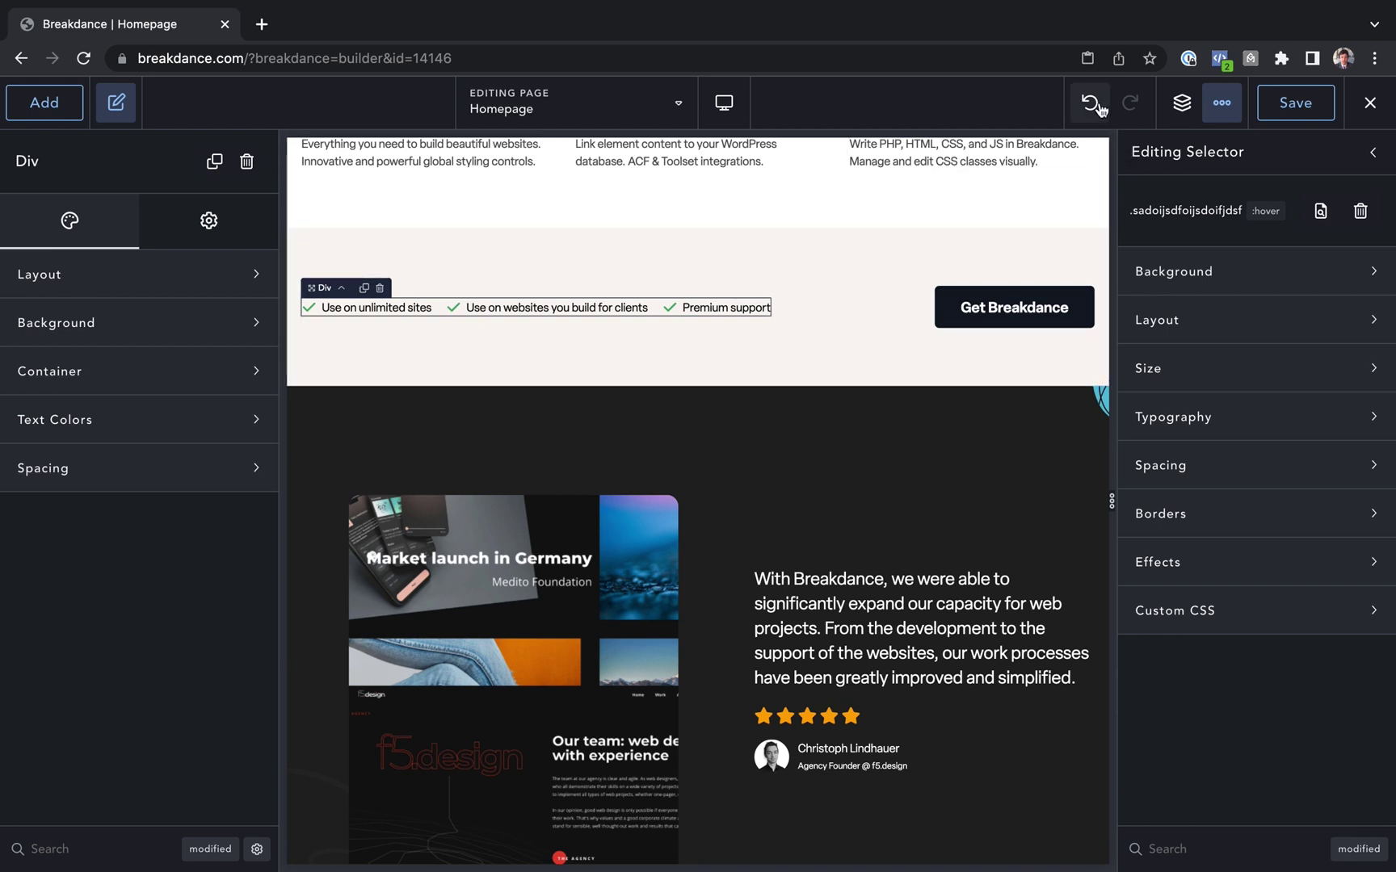
key("ctrl+z")
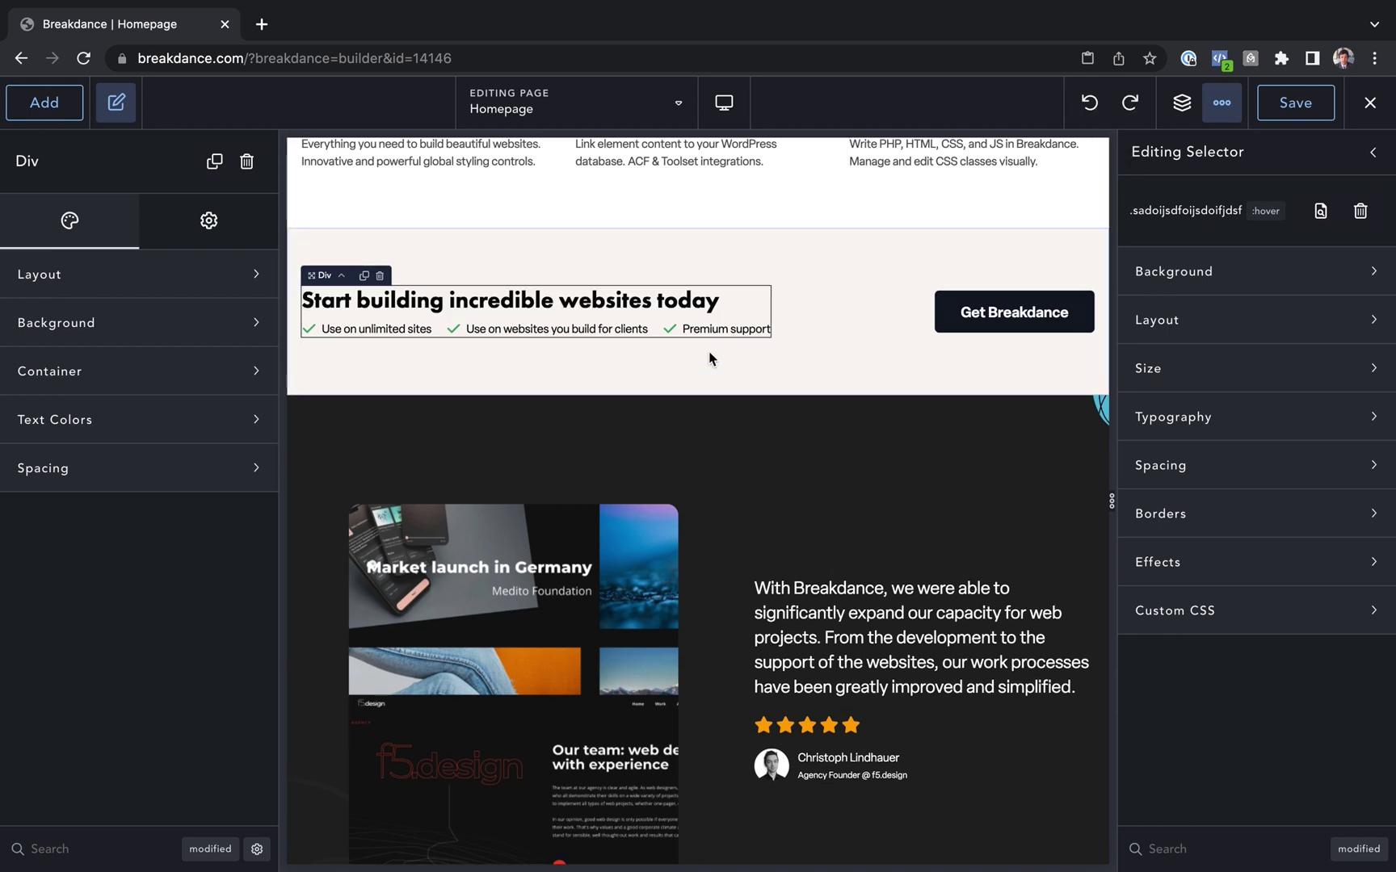
left_click(699, 369)
right_click(698, 369)
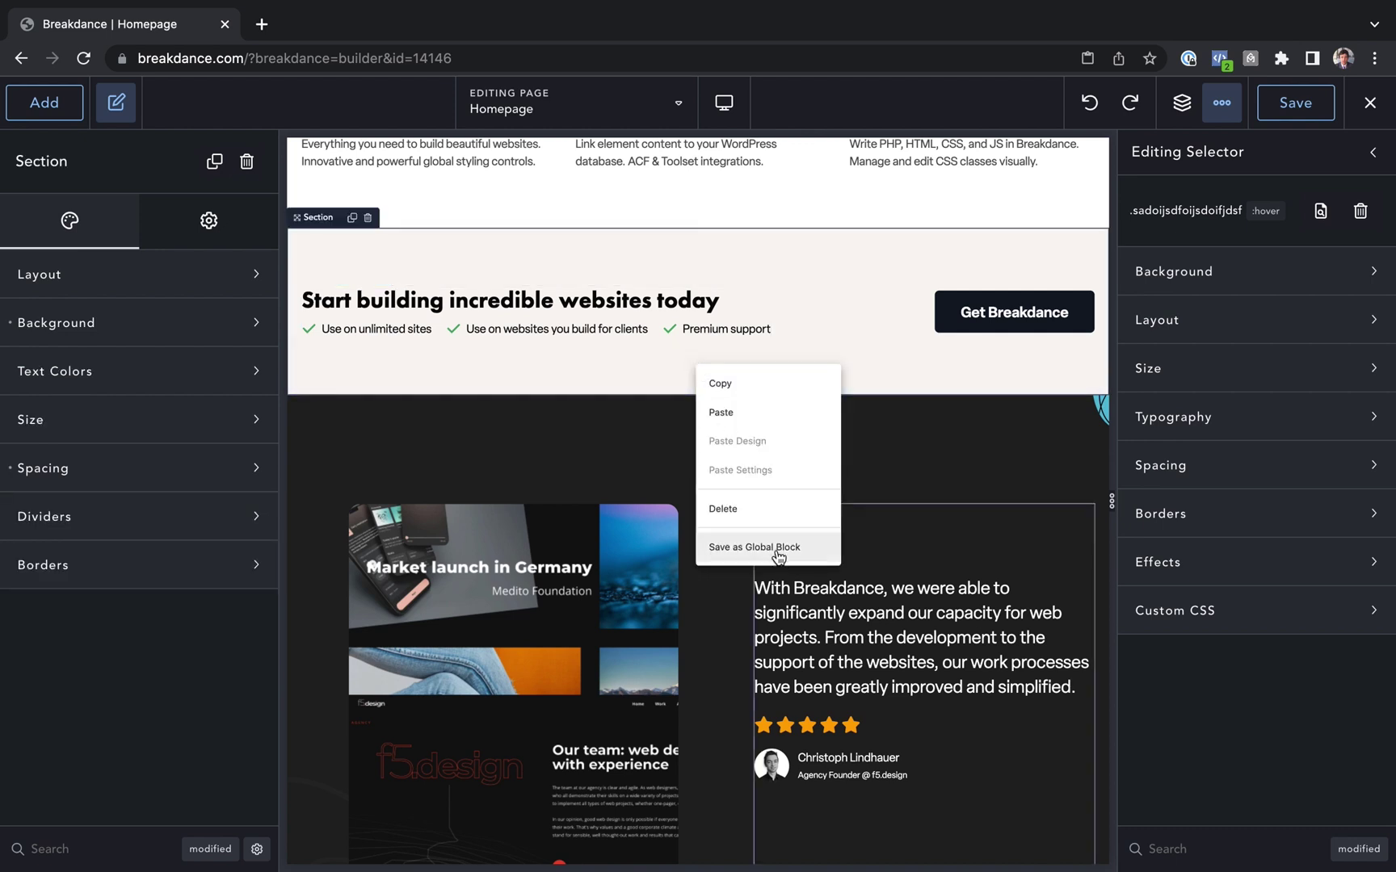
Save the beige CTA section as the global block 'Intermediate Call To Action'.
left_click(814, 218)
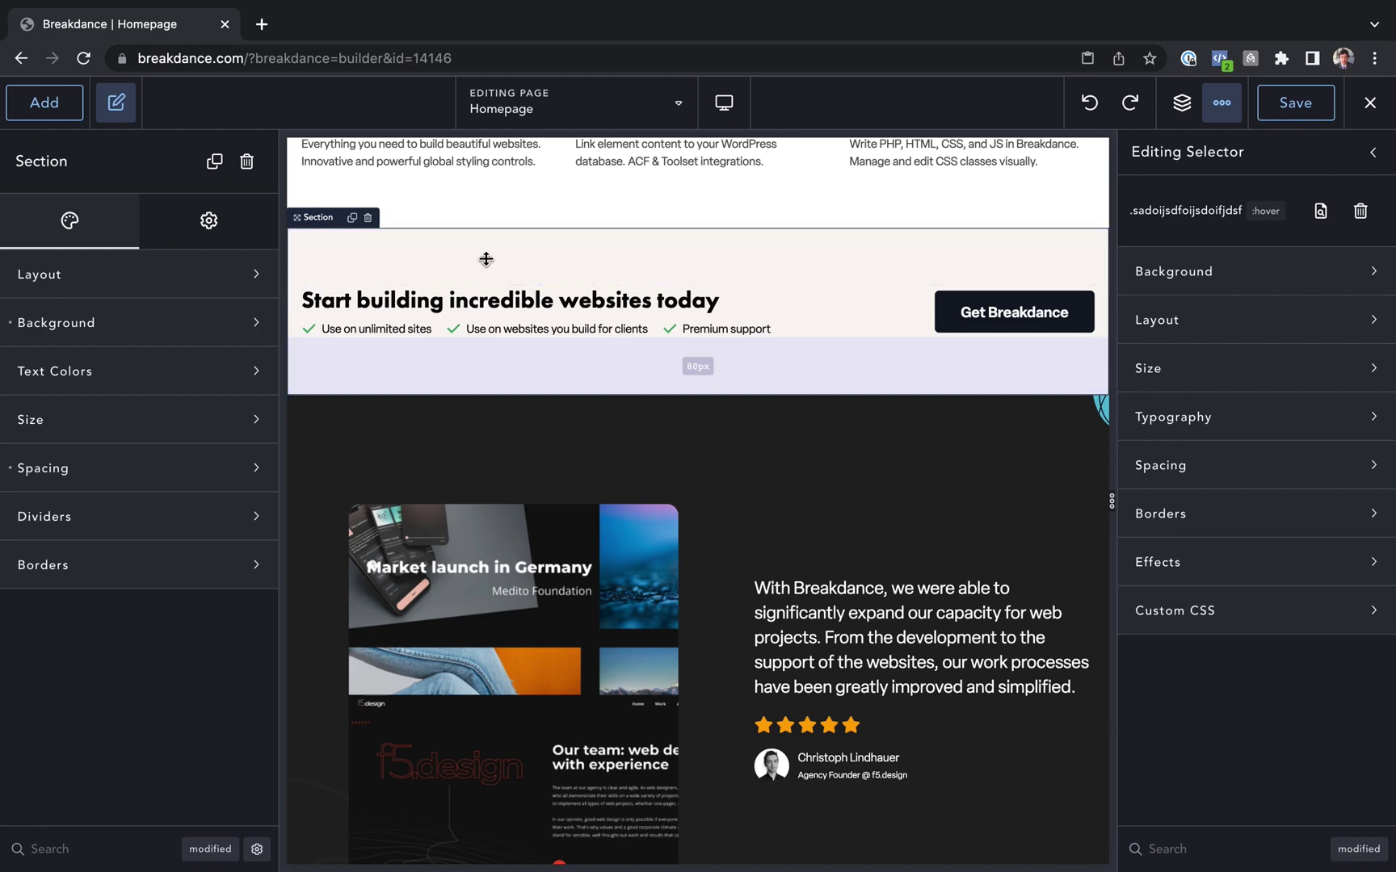
right_click(542, 259)
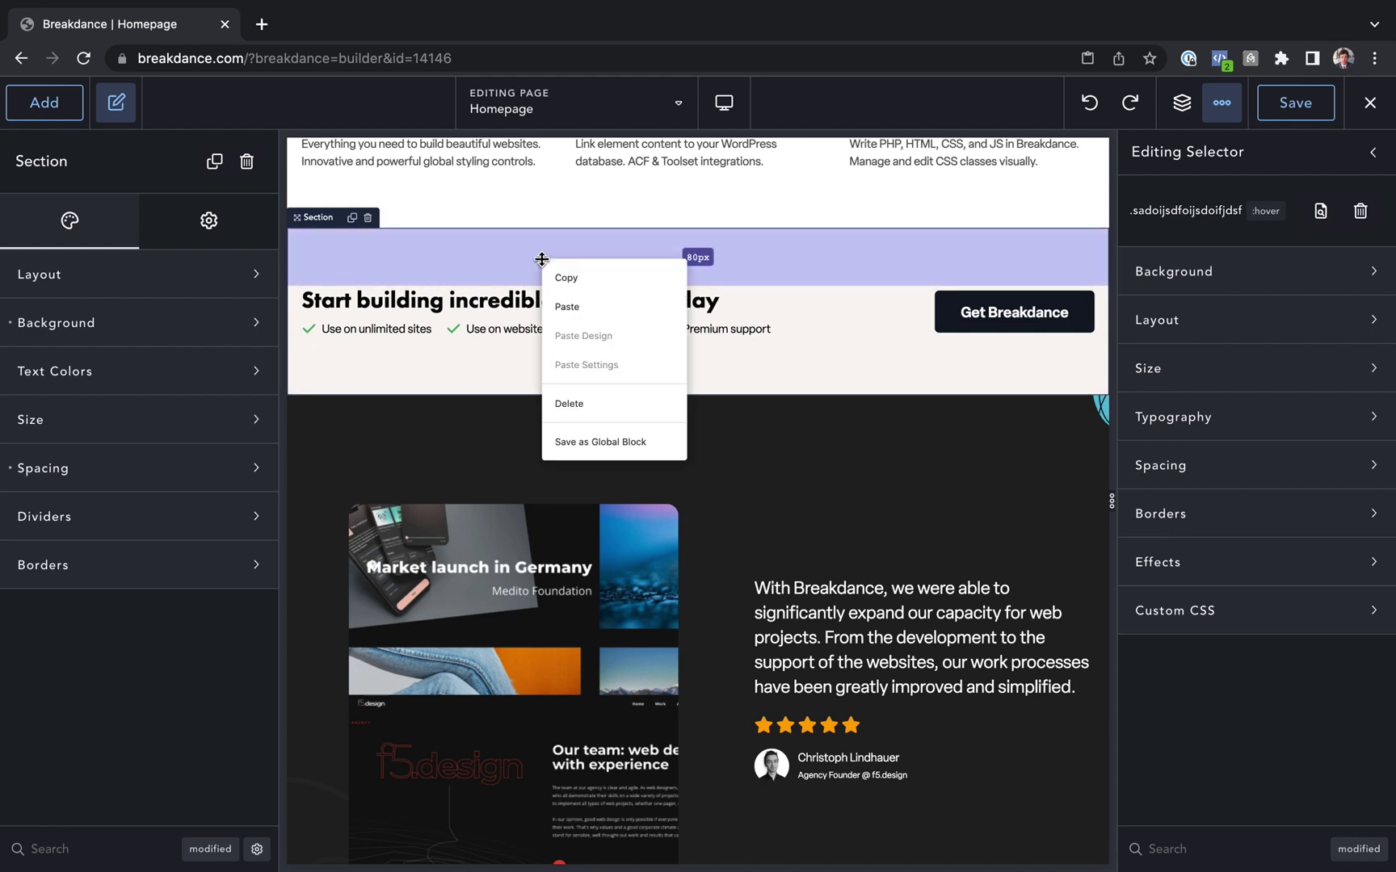
left_click(637, 445)
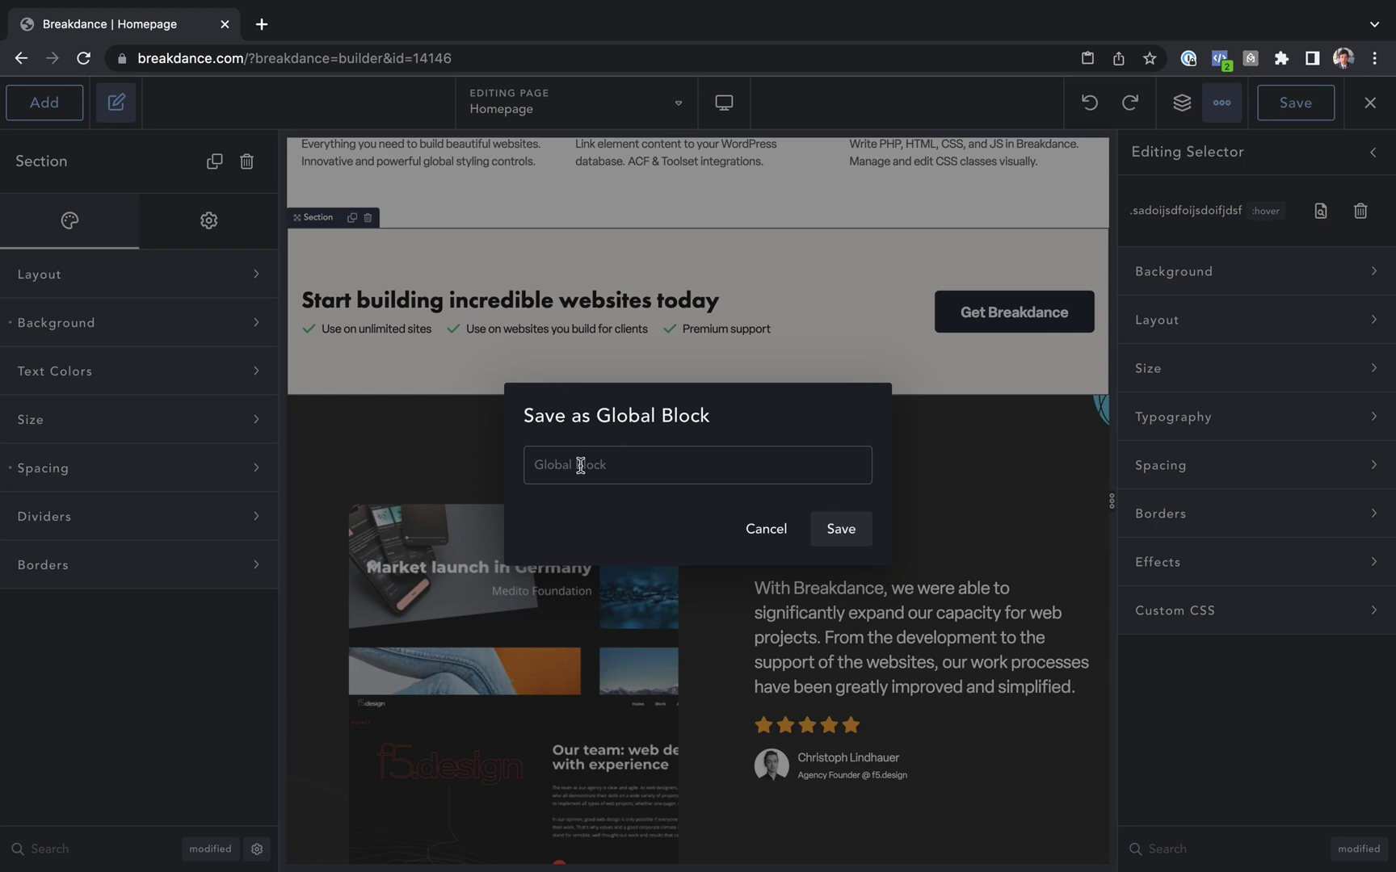
type("Intermediate Call To Action")
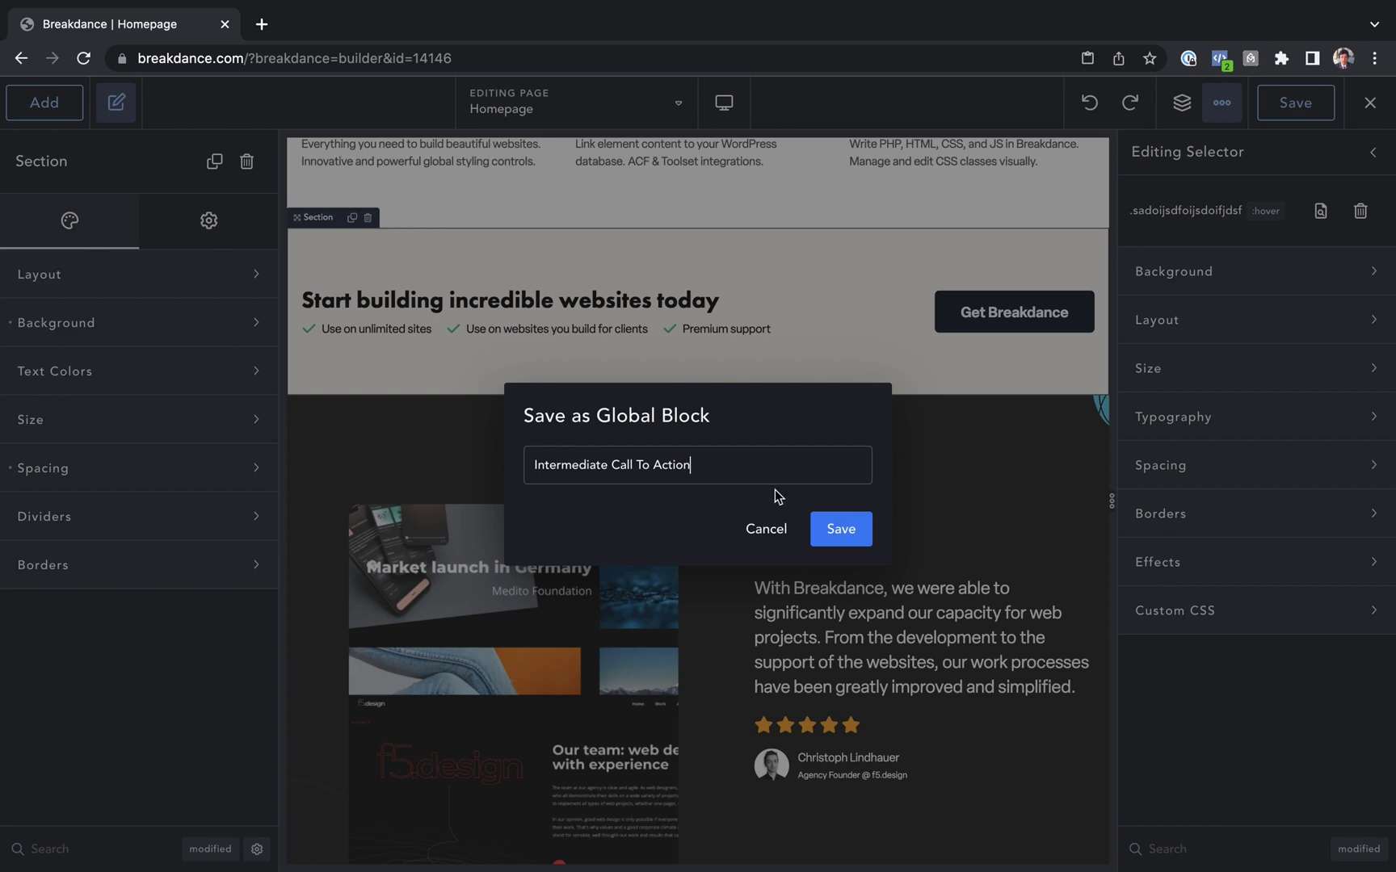
left_click(840, 528)
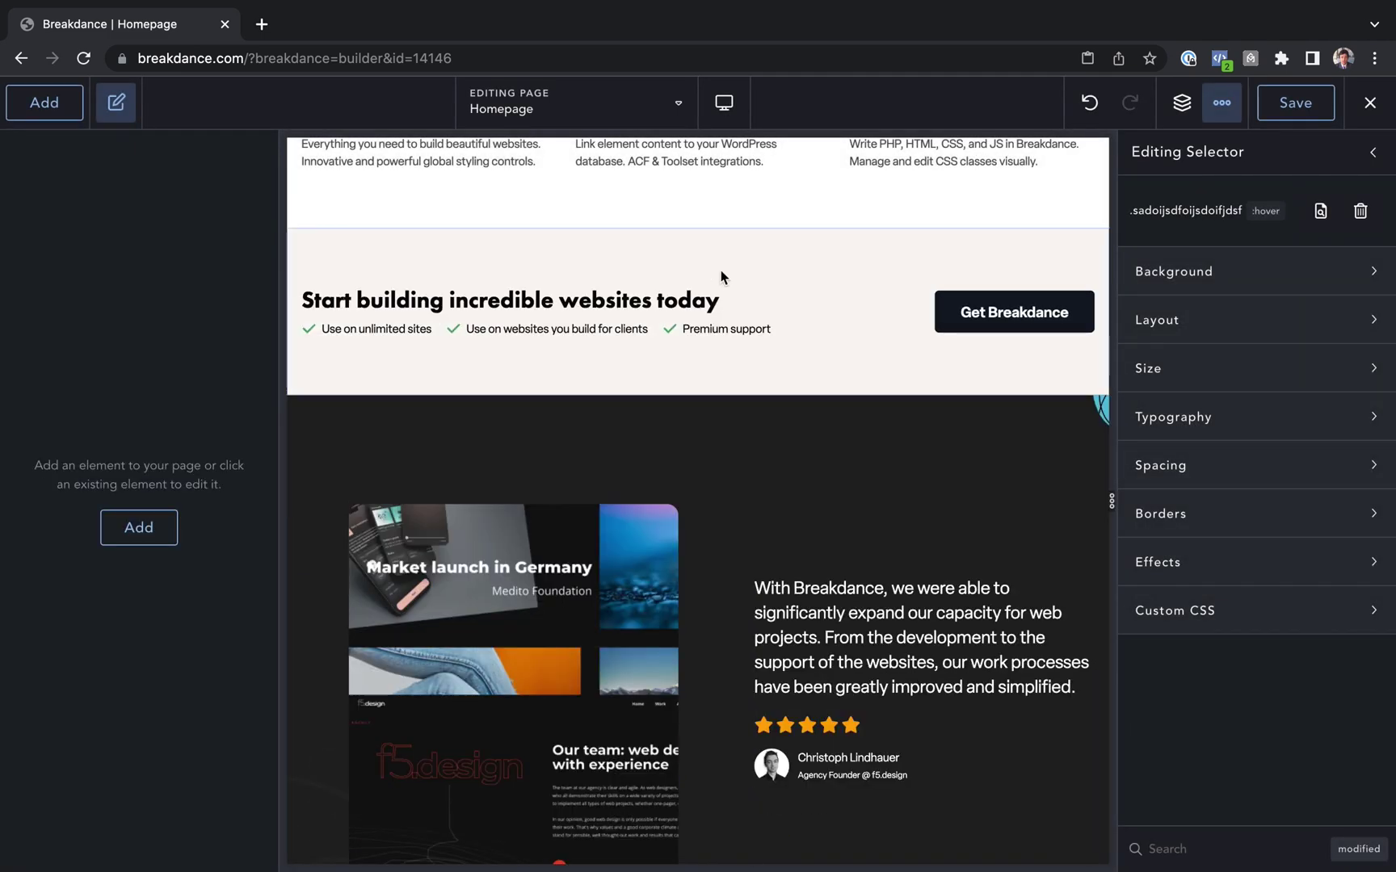
left_click(706, 256)
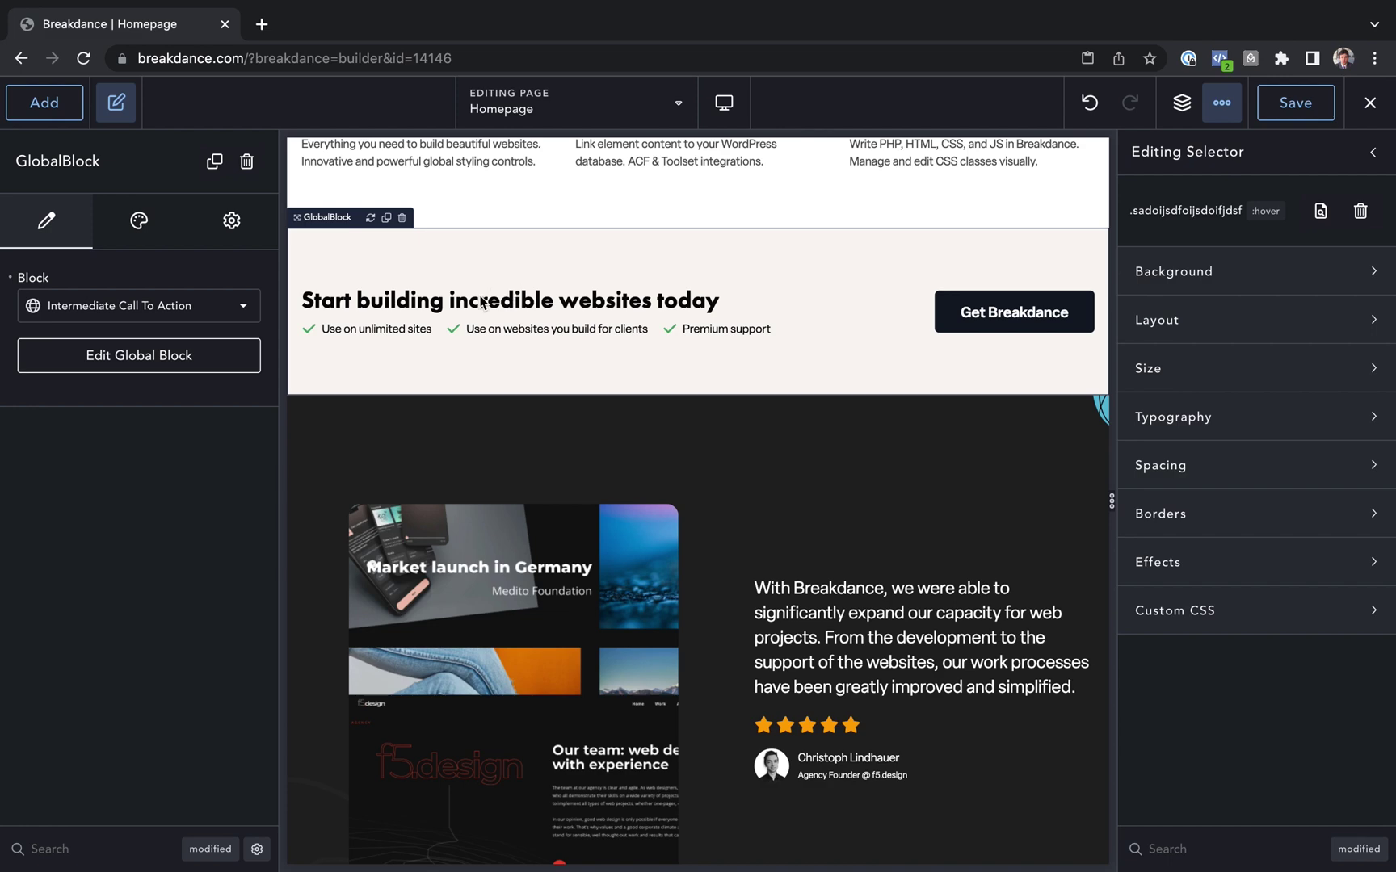
scroll(483, 304, "down", 5)
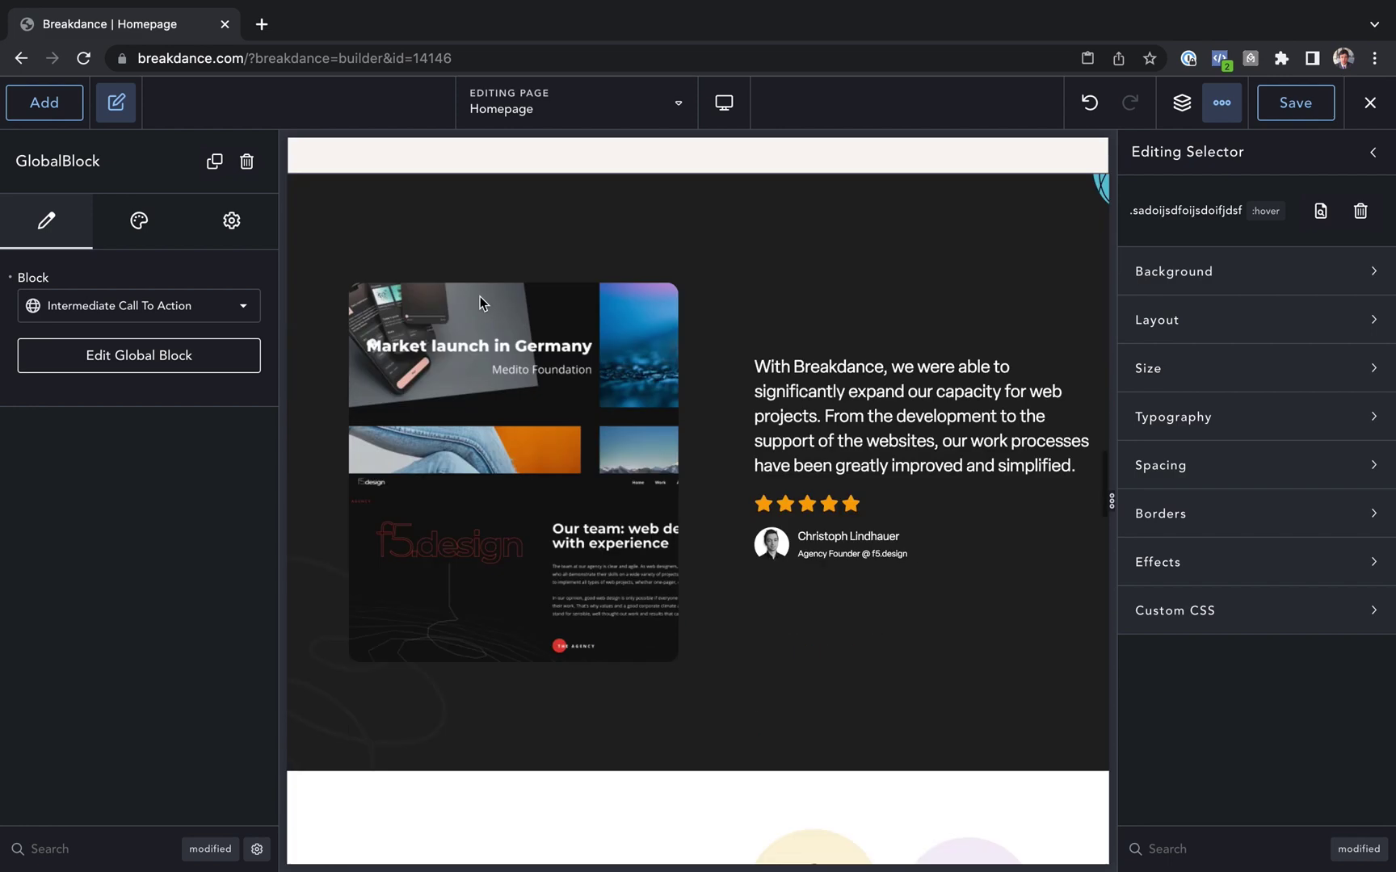
scroll(484, 304, "down", 5)
Drag a Global Block element into the Integrations section and show the Structure panel.
left_click(43, 110)
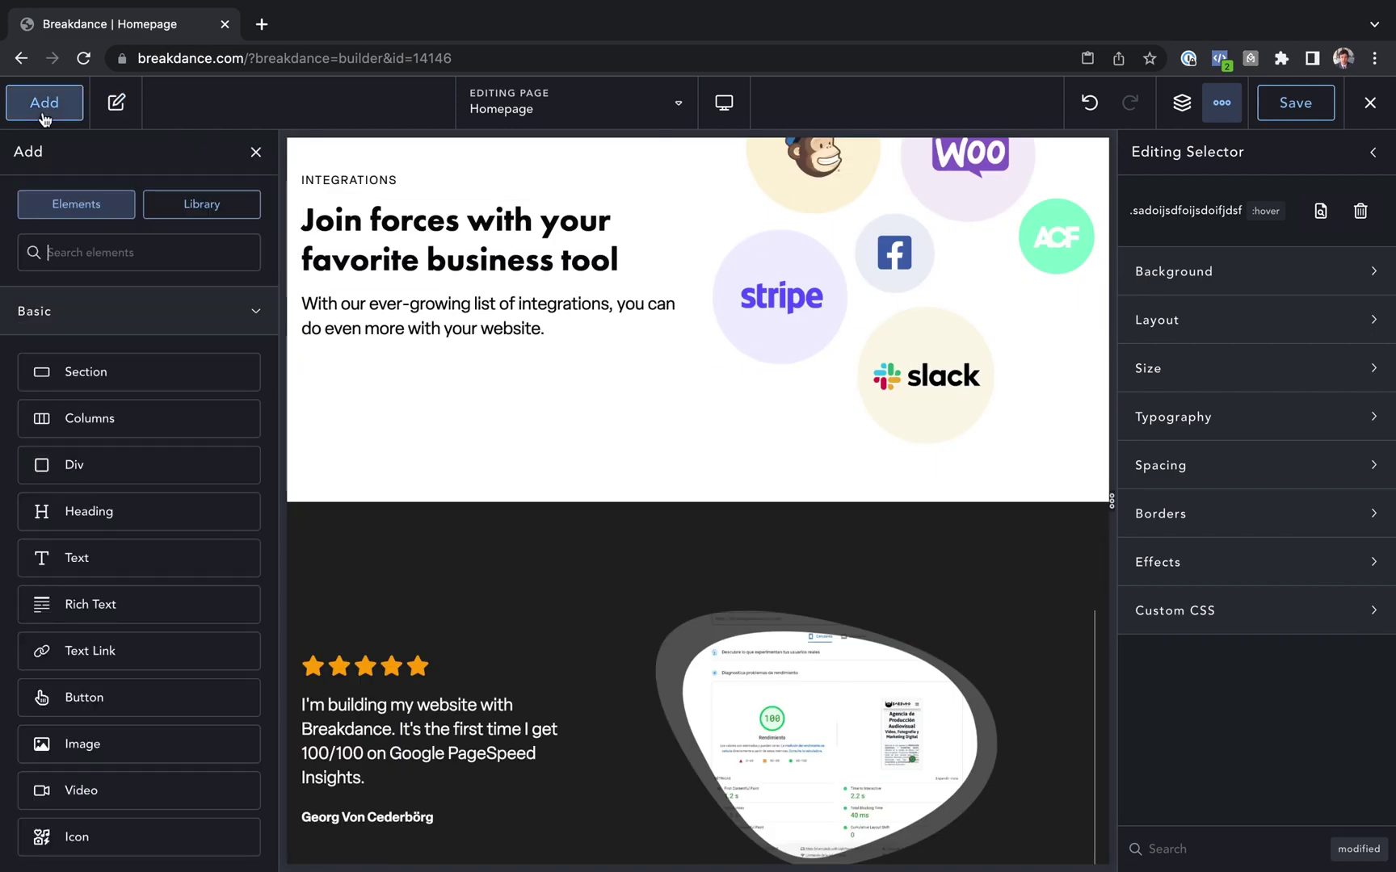
type("gl")
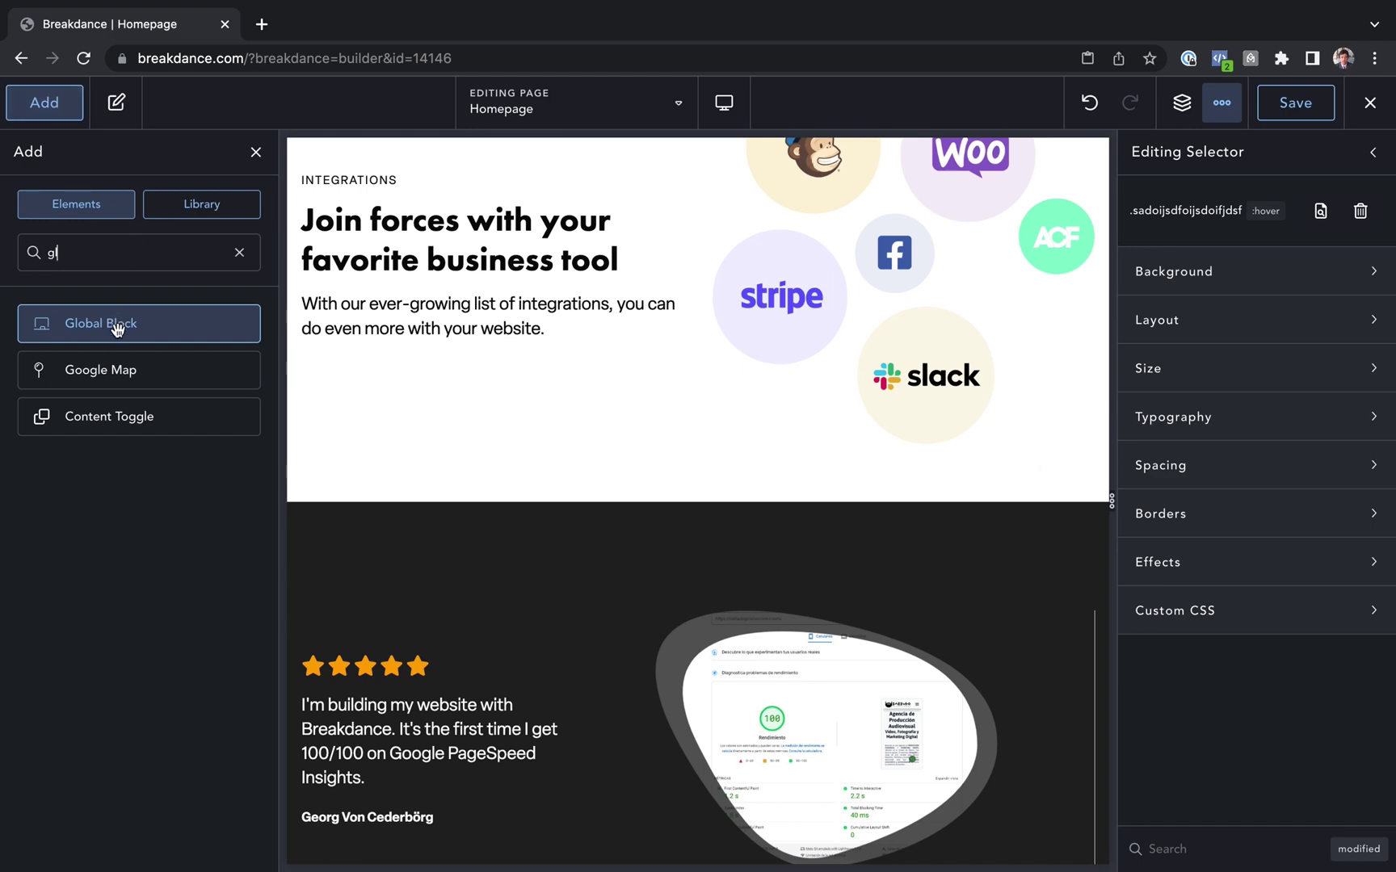
left_click(121, 321)
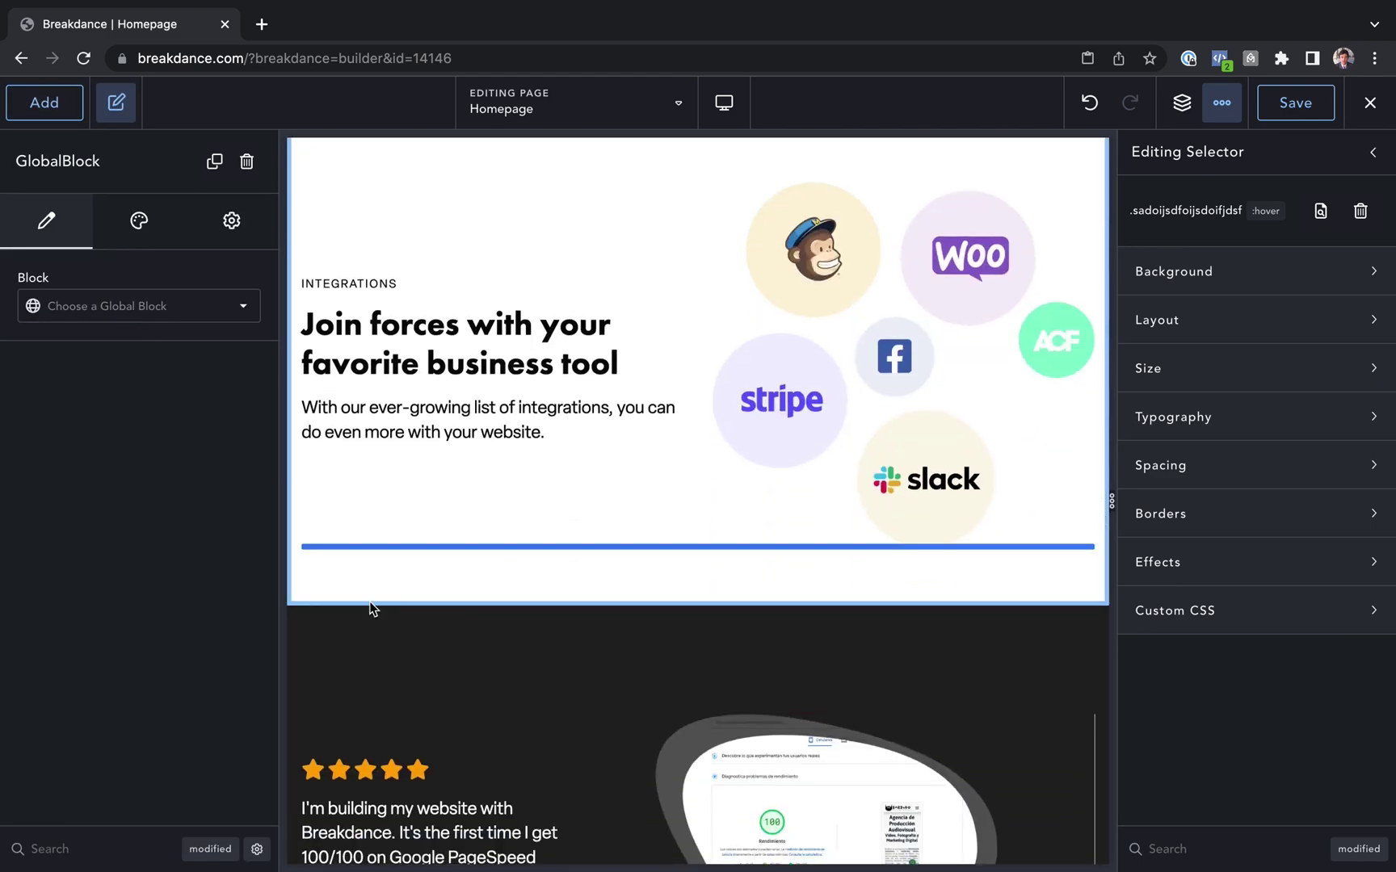
left_click_drag(438, 613, 370, 596)
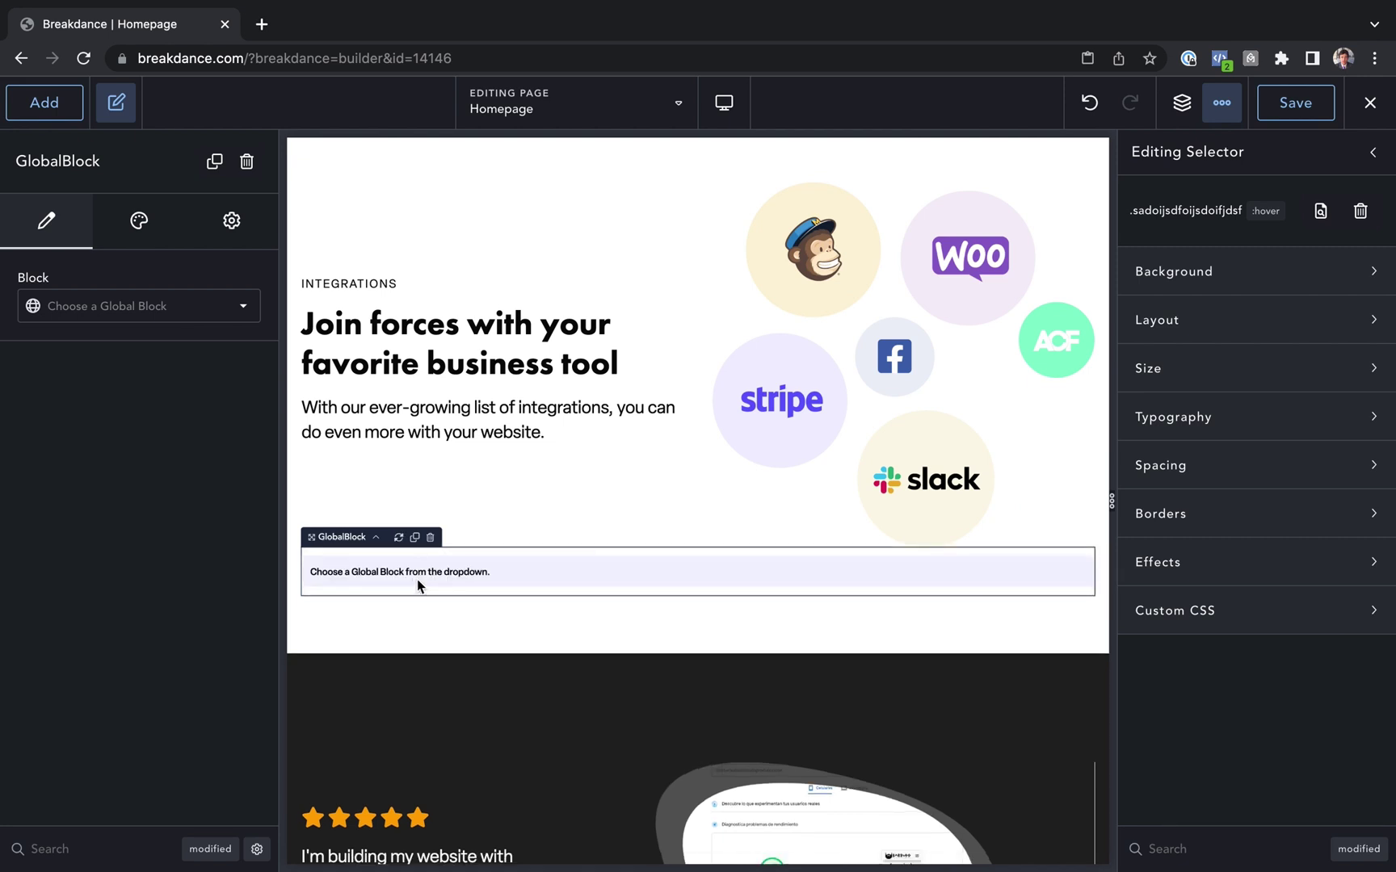
left_click(1182, 104)
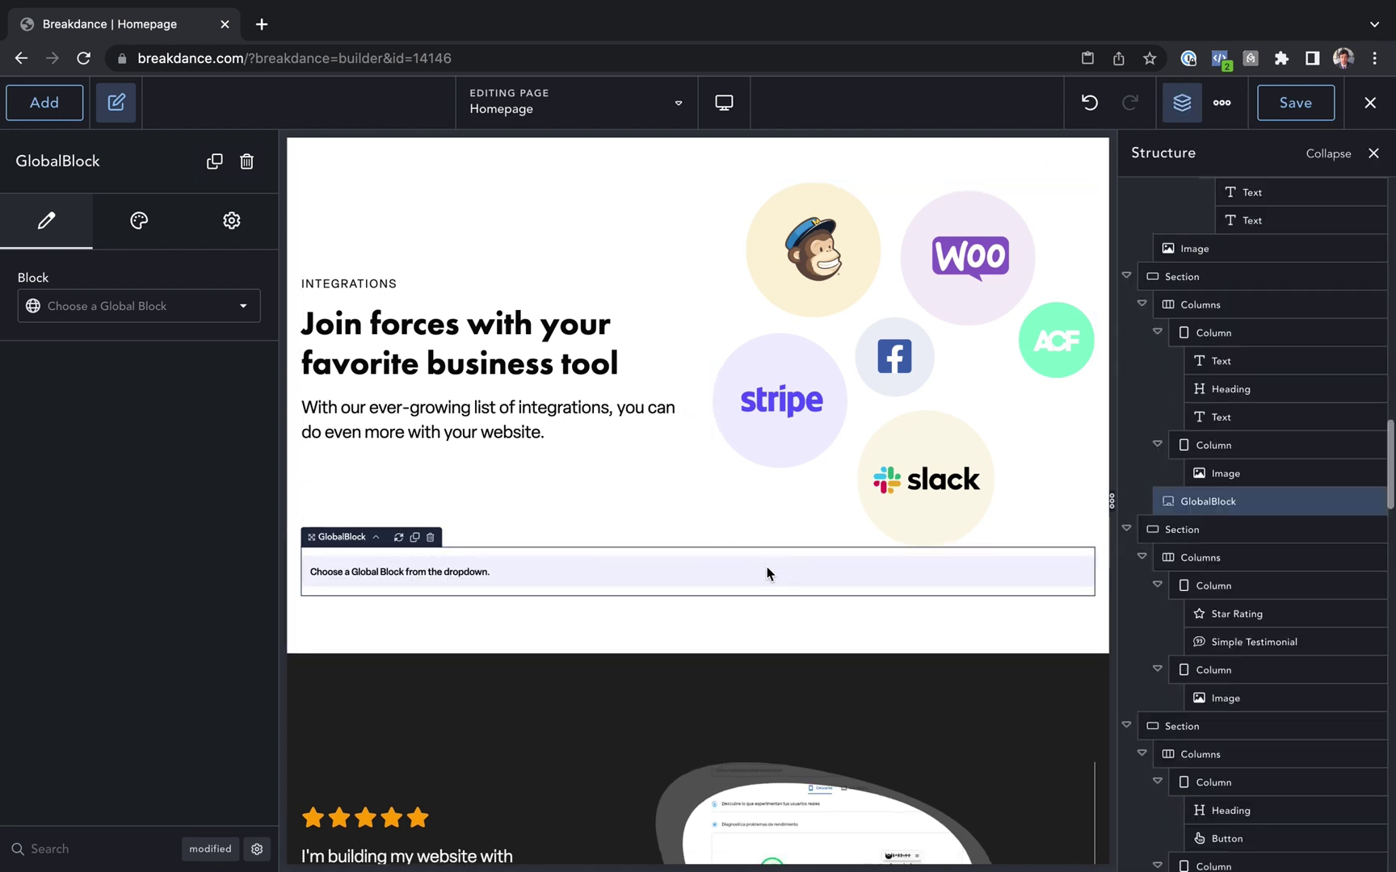
Drag the Global Block to top level and assign it the 'Intermediate Call To Action' block.
left_click_drag(1195, 502, 1144, 502)
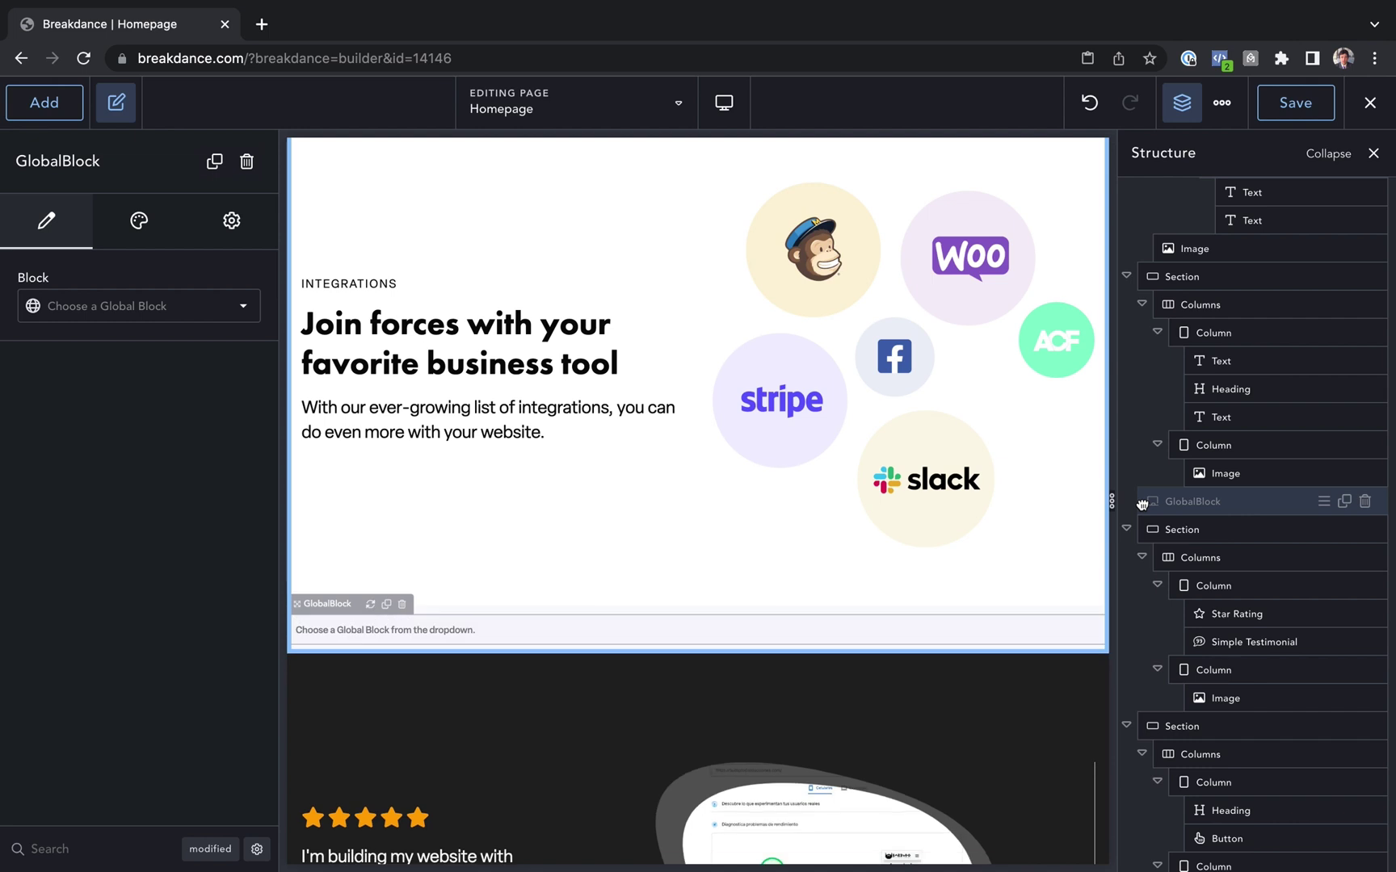
left_click(134, 307)
left_click(112, 317)
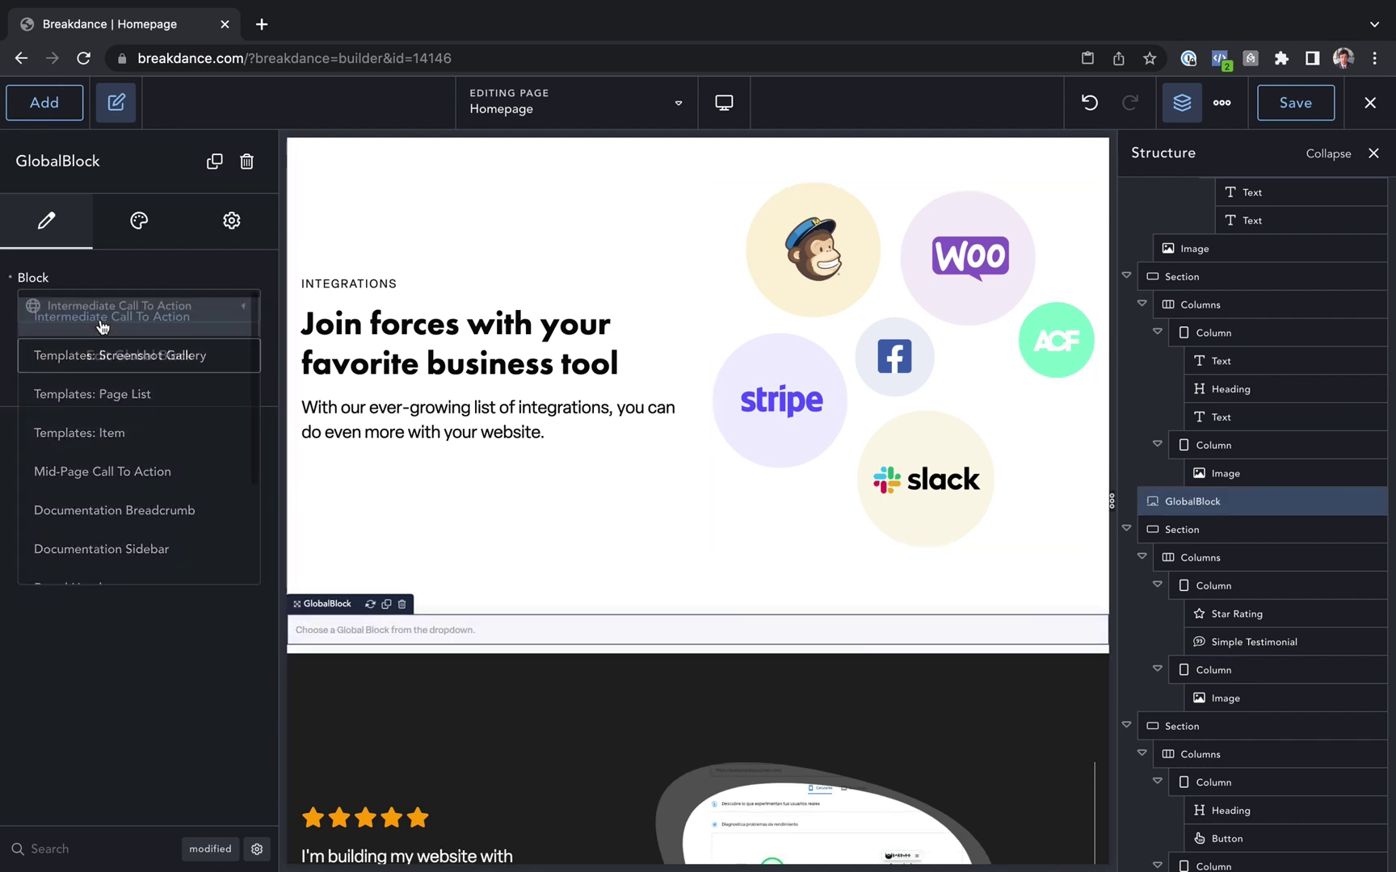
scroll(605, 643, "up", 5)
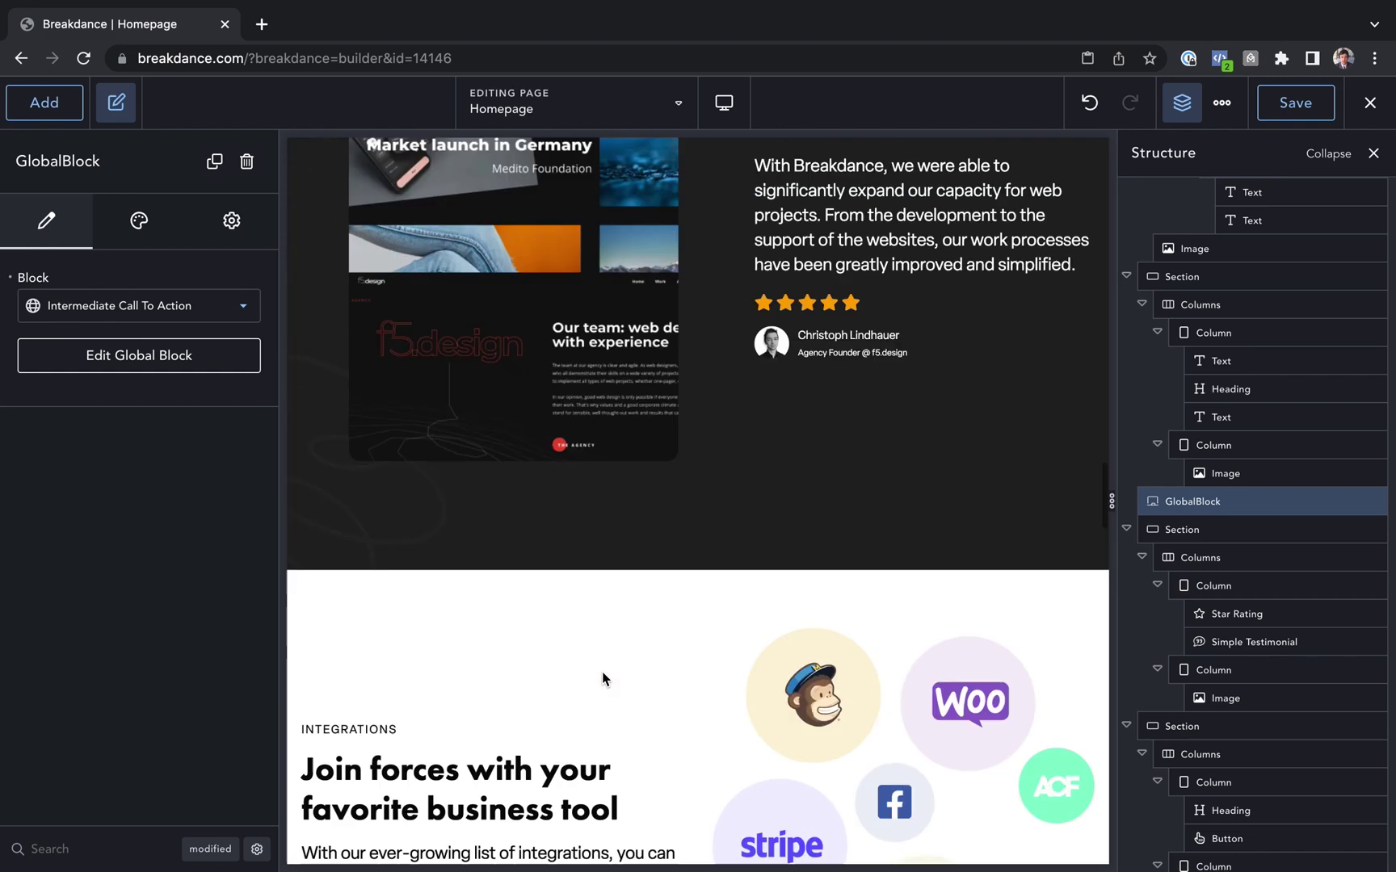
scroll(607, 636, "up", 2)
scroll(608, 635, "up", 5)
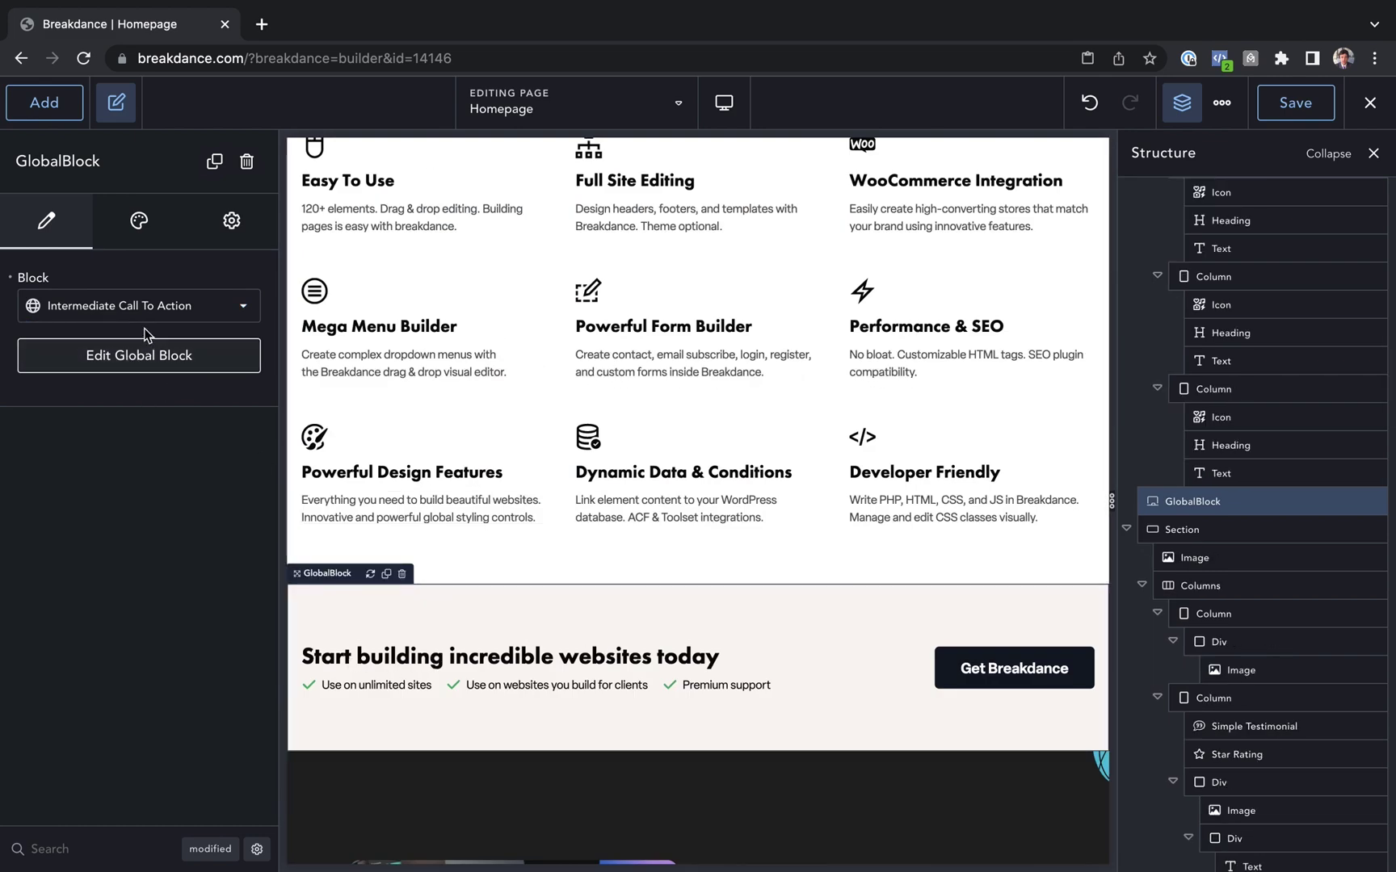
scroll(546, 490, "down", 8)
scroll(558, 437, "down", 4)
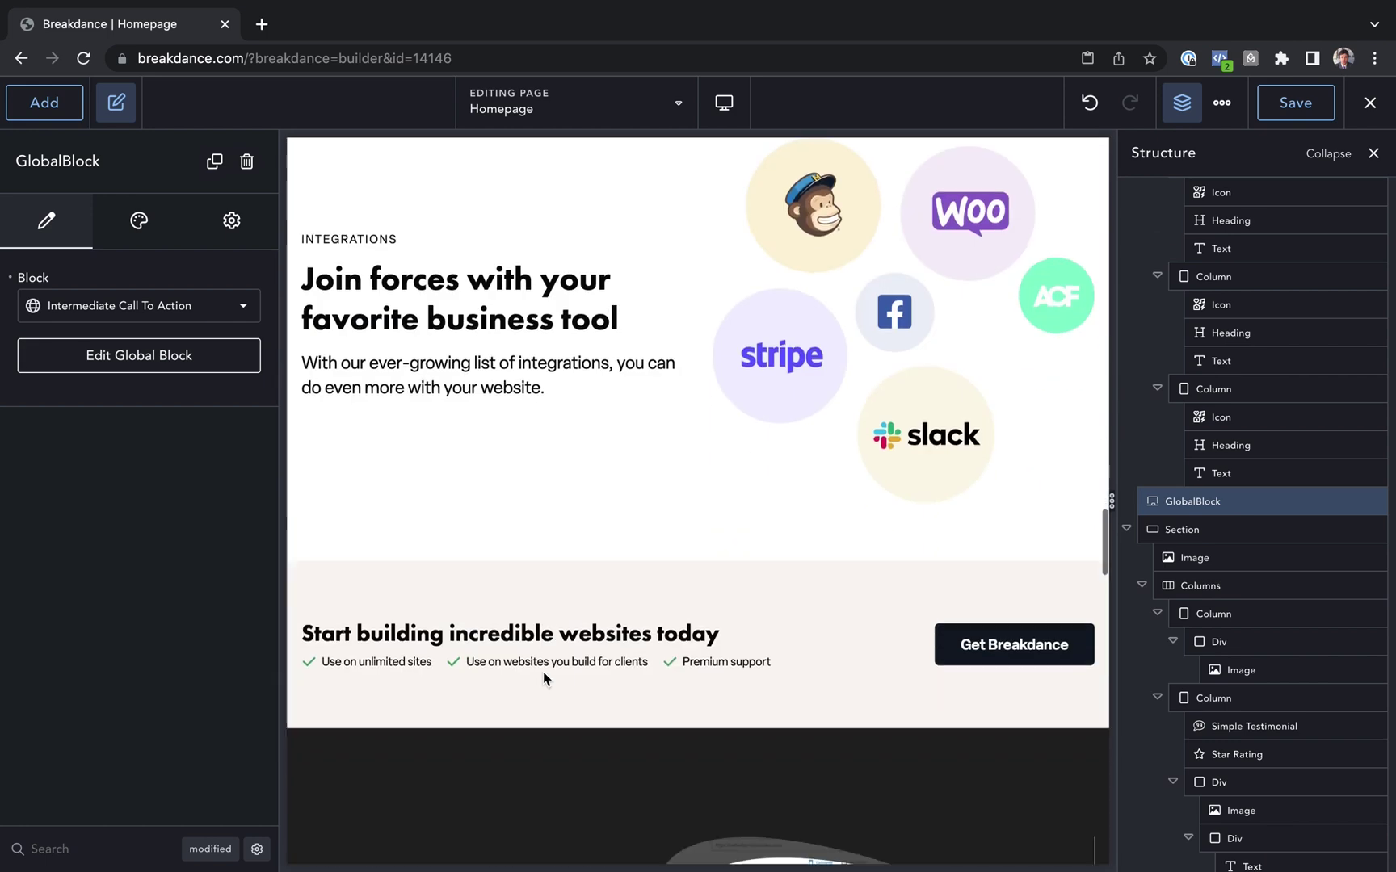
scroll(556, 407, "down", 3)
Open the right-click options menu for the Intermediate Call To Action global block.
right_click(558, 407)
left_click(487, 399)
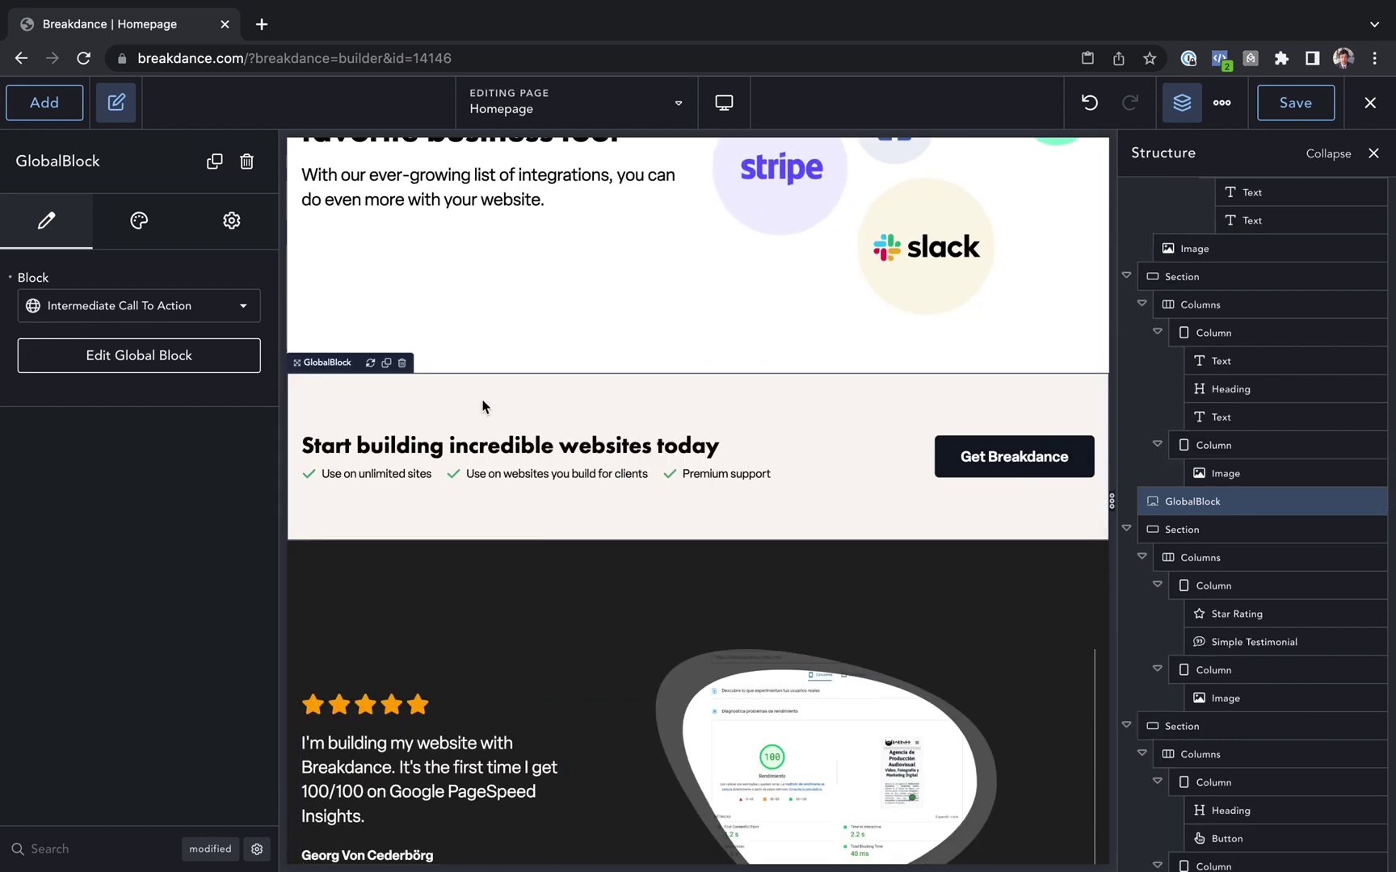
right_click(573, 414)
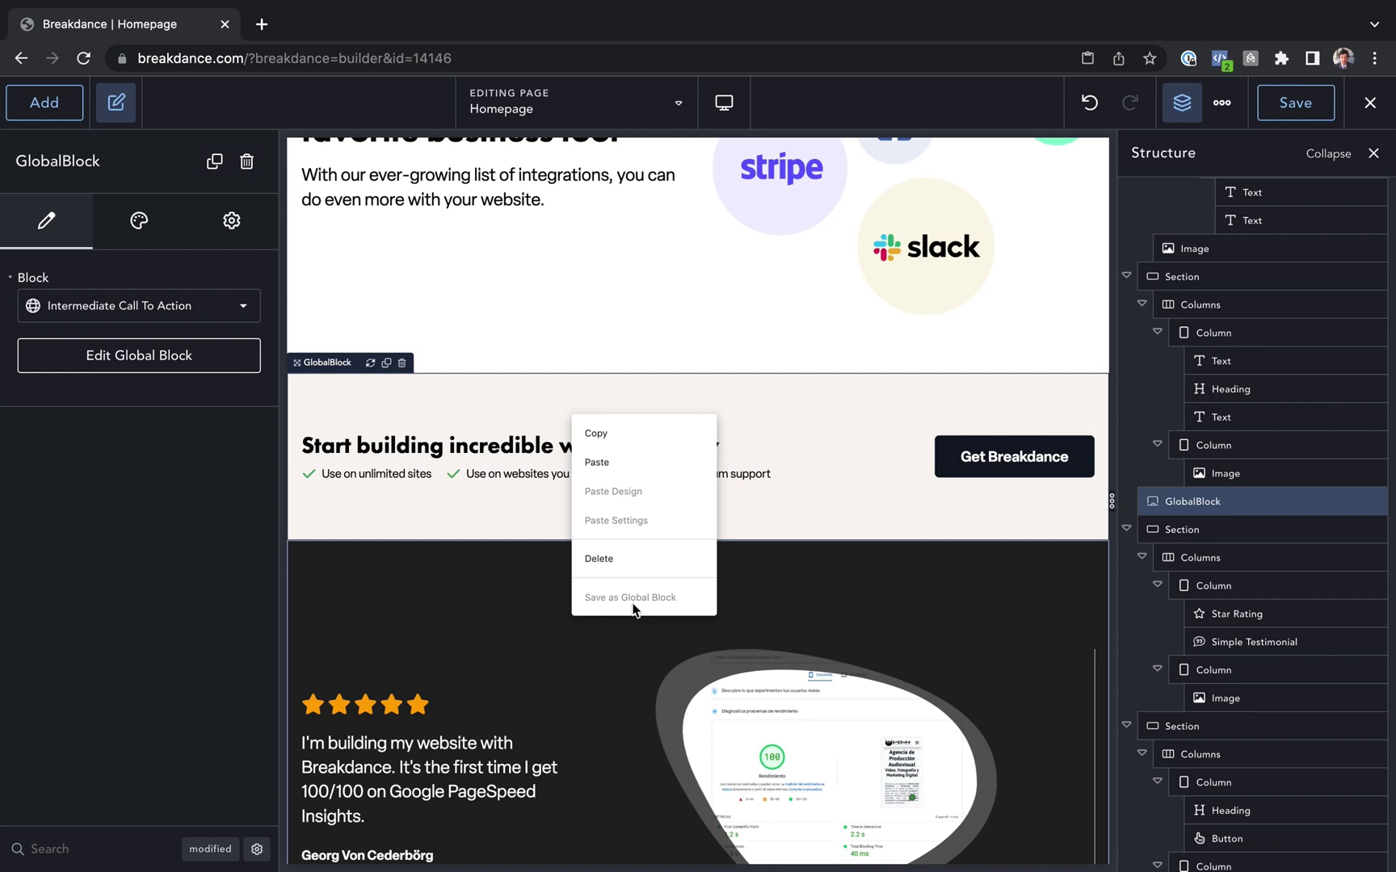